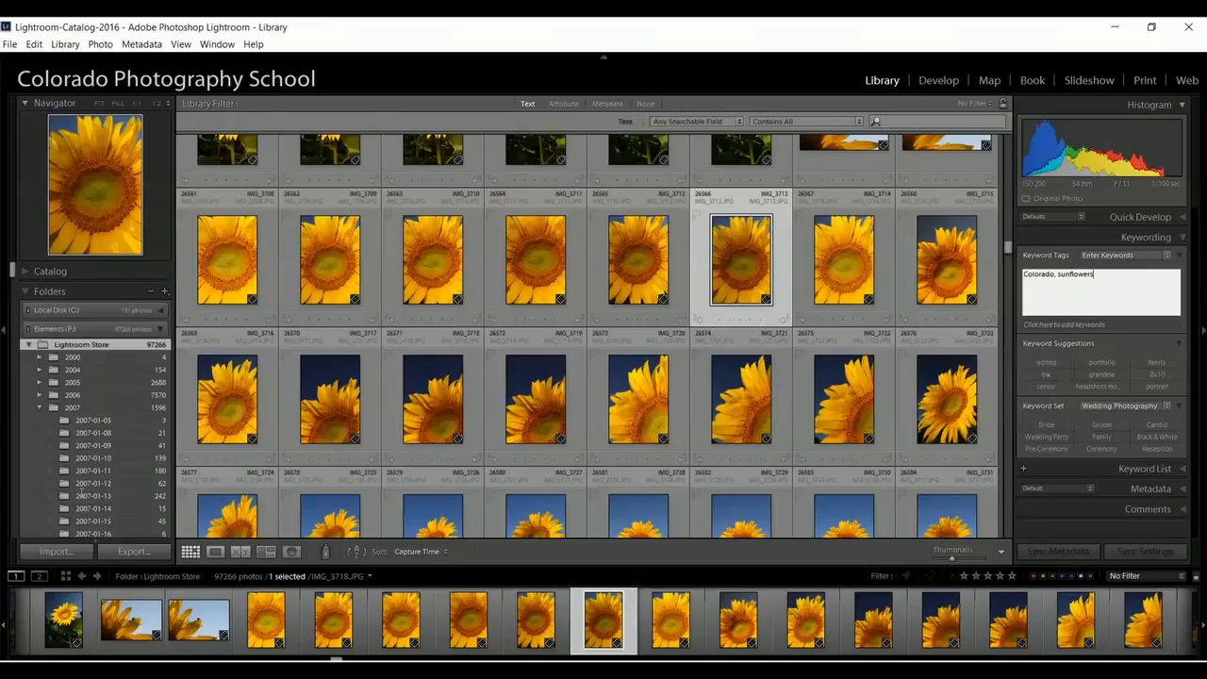
Highlight the keyword tags assigned to the selected sunflower photo.
click(893, 82)
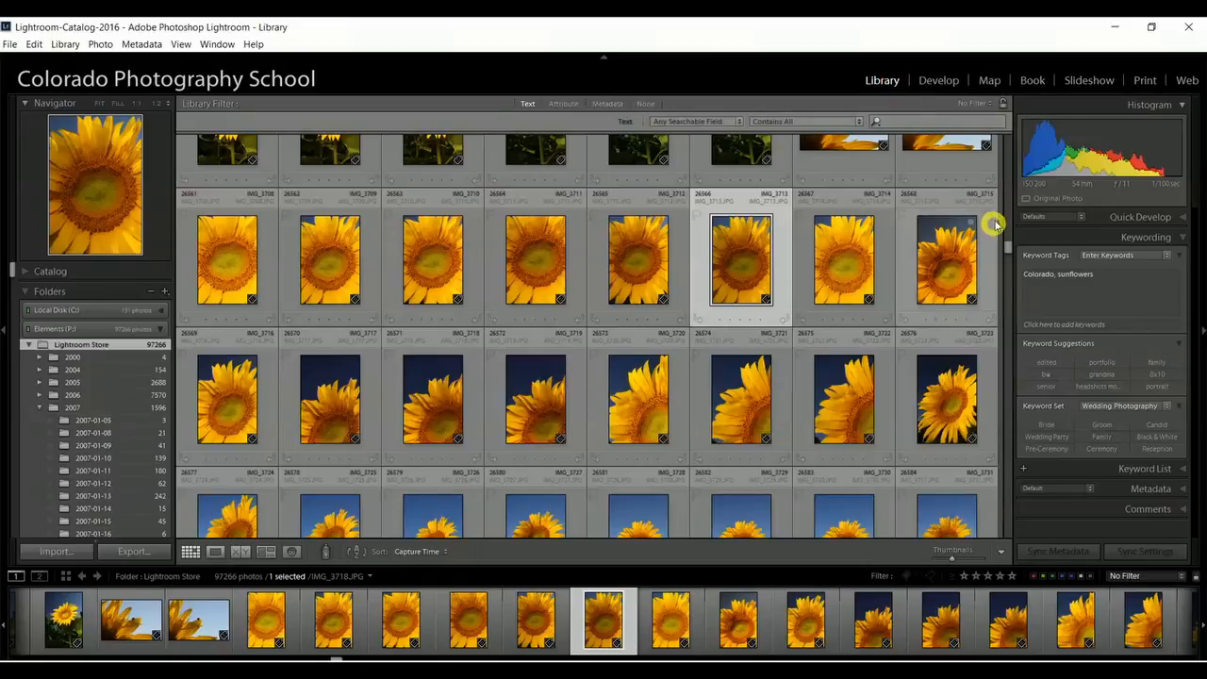
double_click(1077, 274)
drag(1077, 275, 1025, 277)
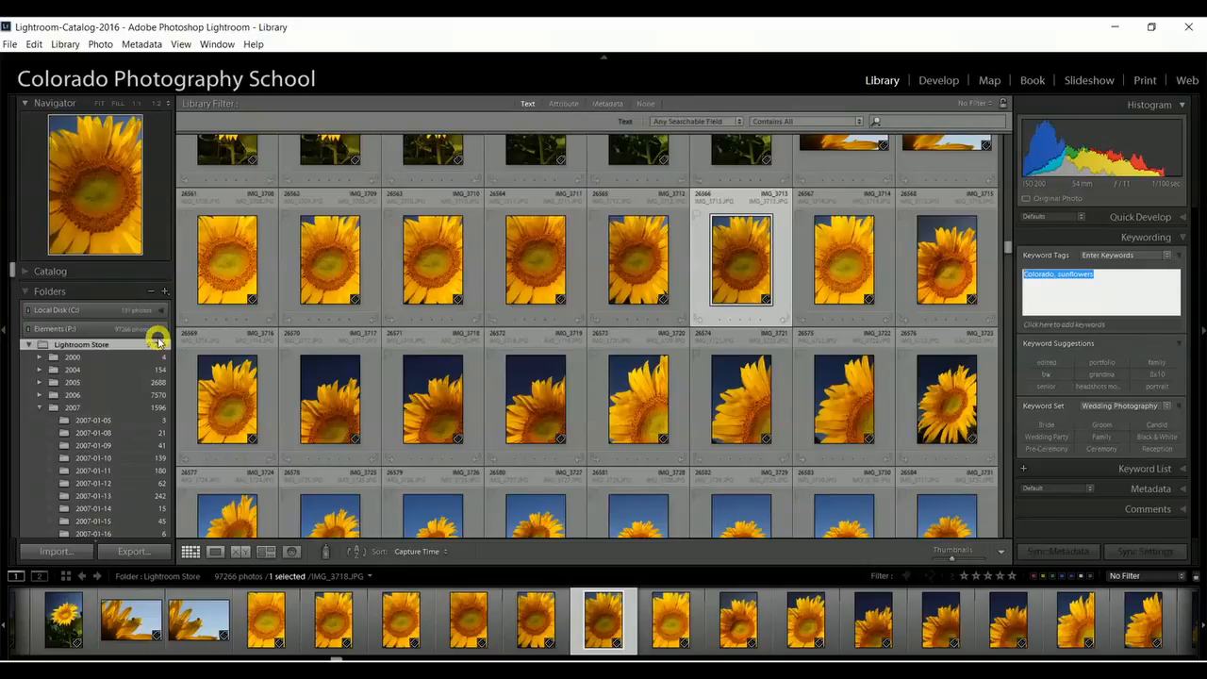
Search any searchable field of the library for "milky way" and browse the matching photos.
click(528, 103)
click(528, 104)
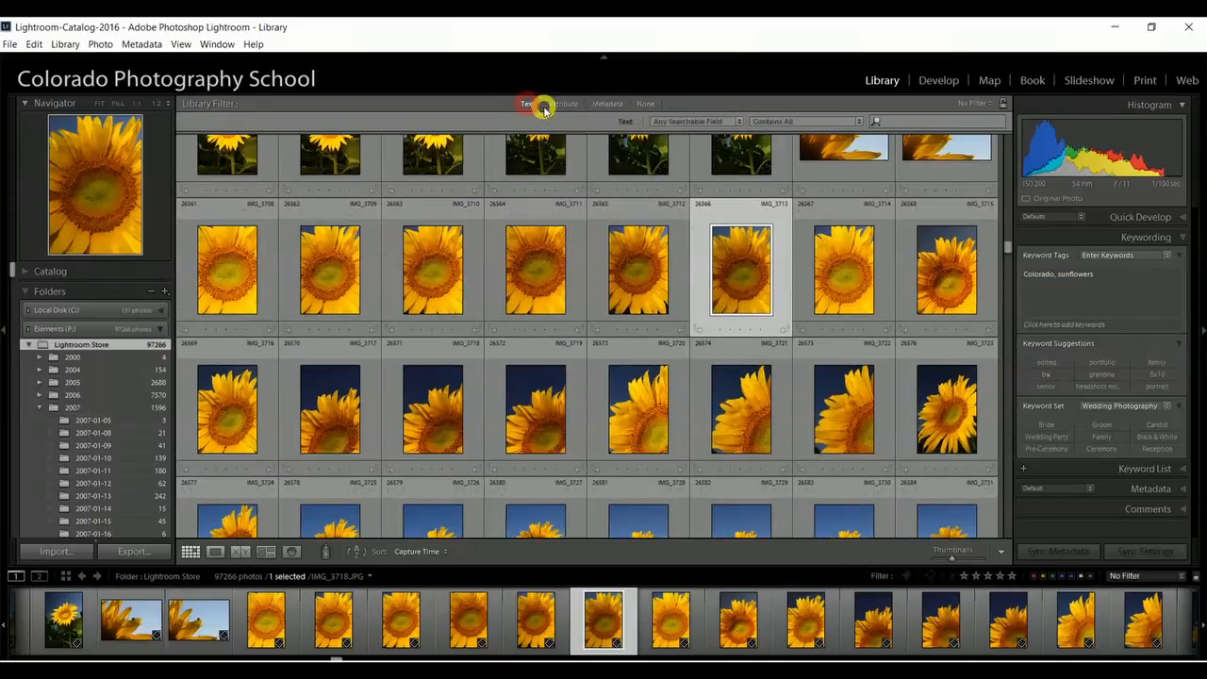
click(901, 121)
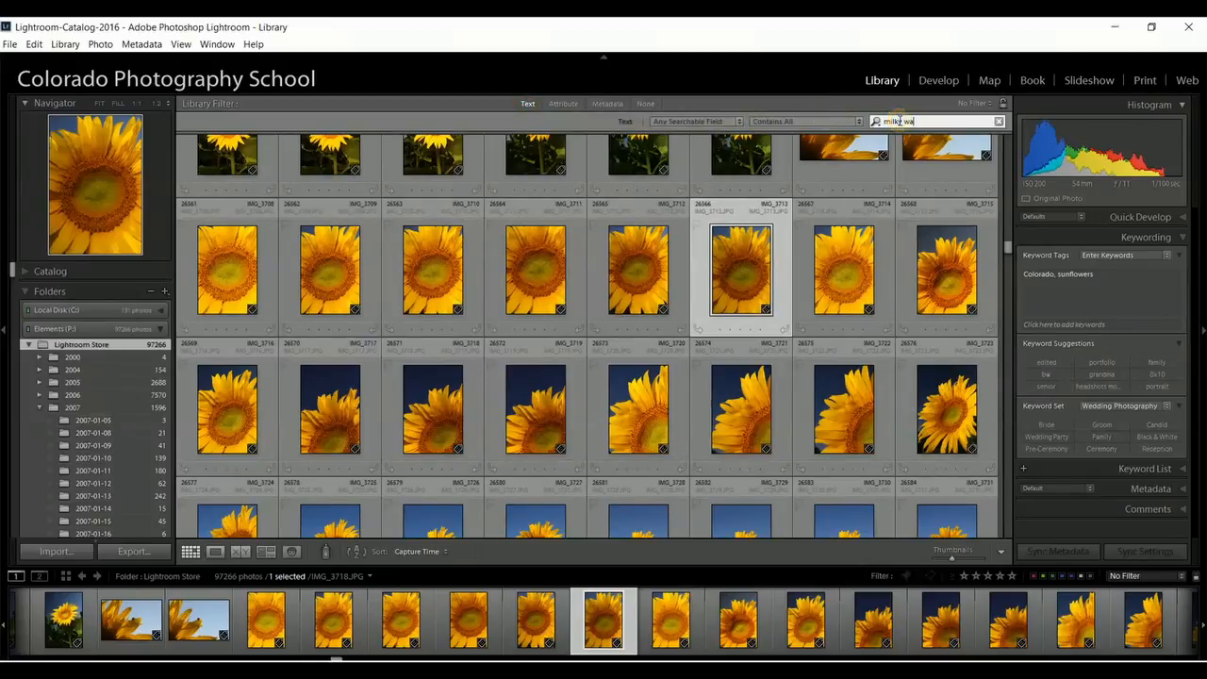
text(milky way)
key(Return)
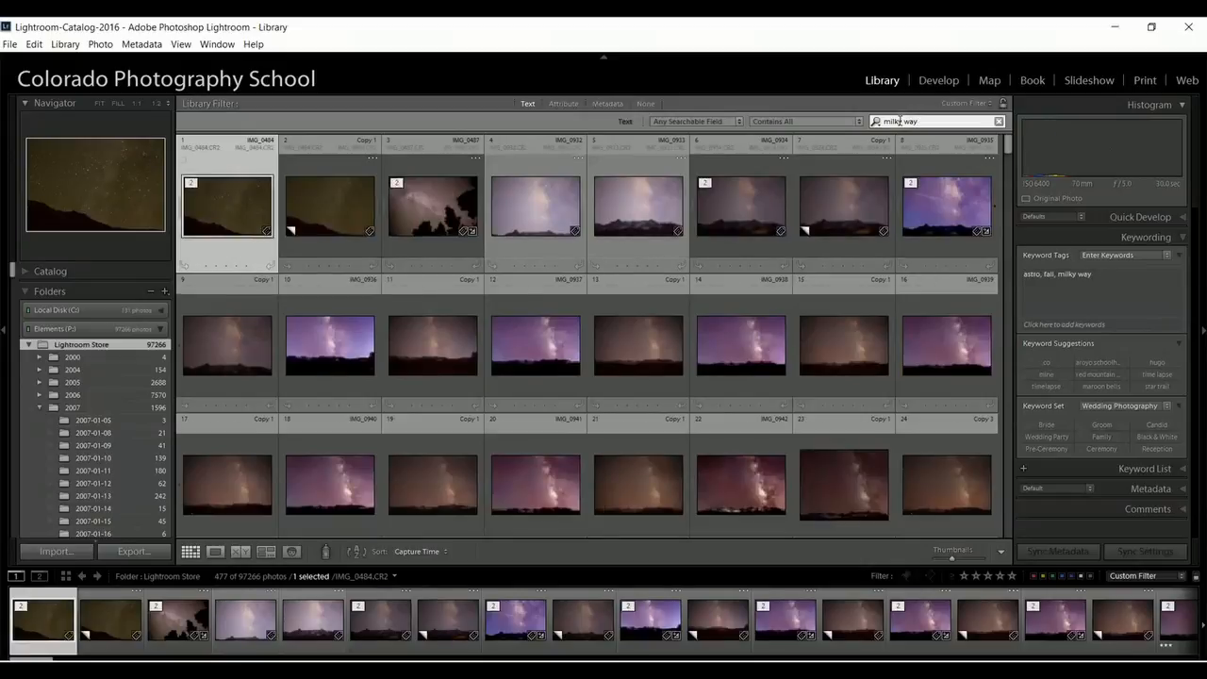
scroll(741, 286, down, 10)
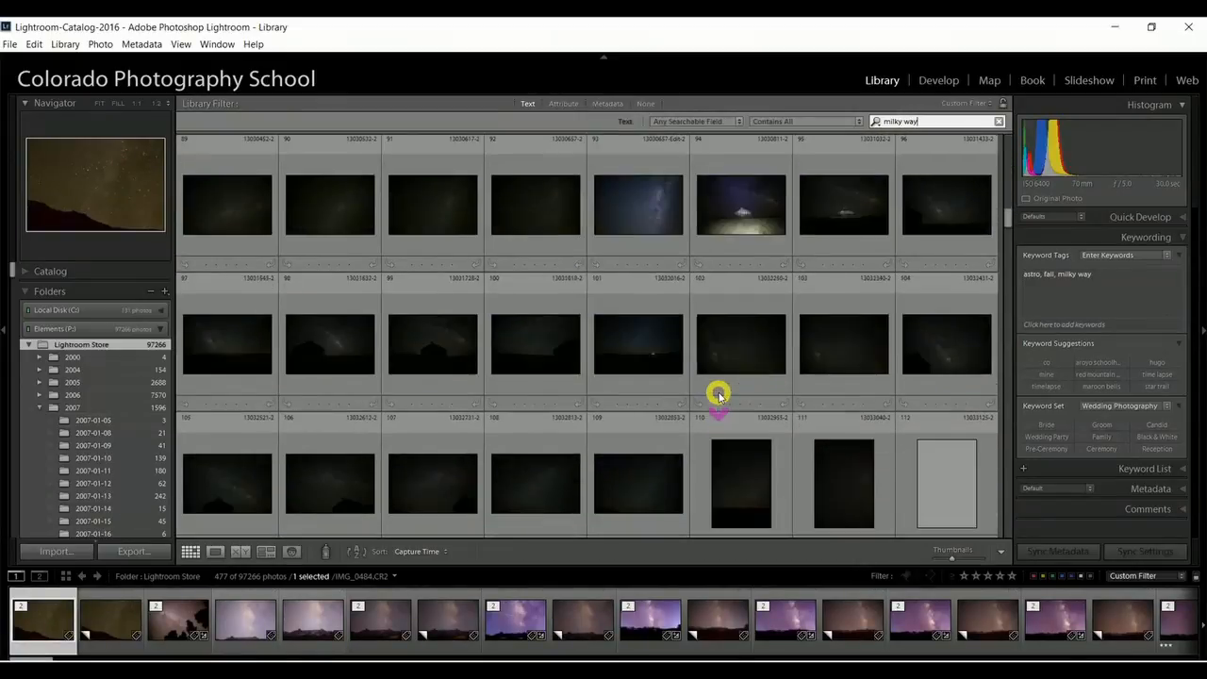
scroll(736, 368, up, 10)
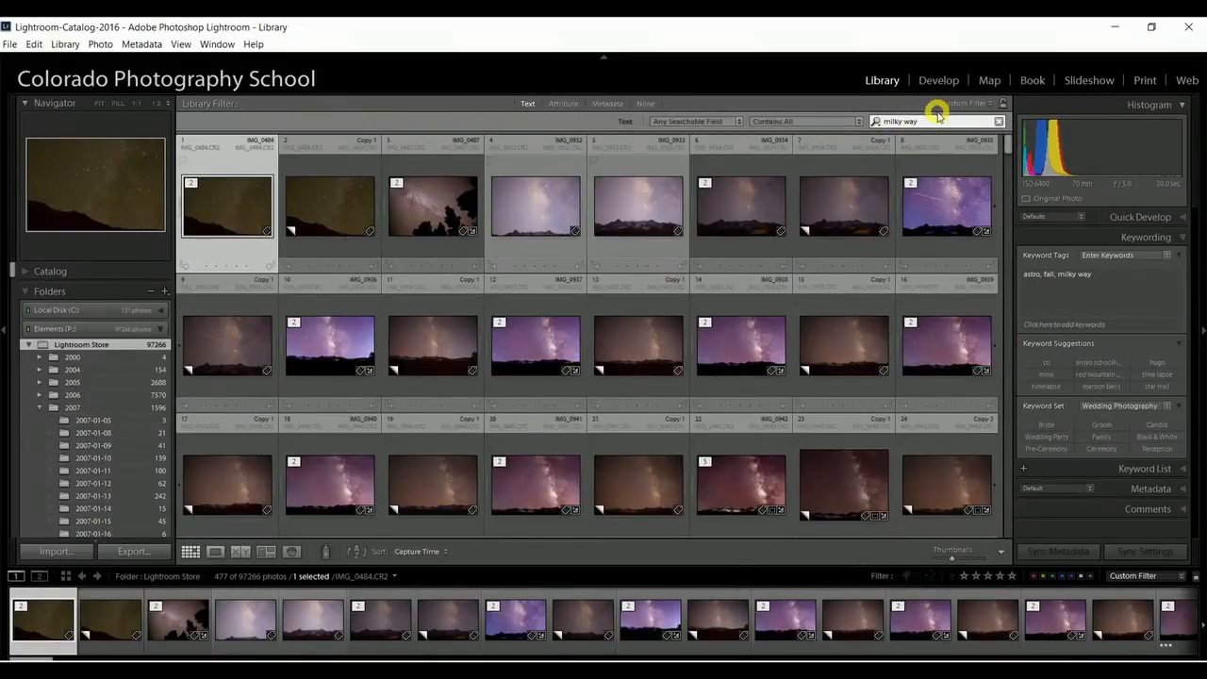
Narrow the text search to "milky way mine" and look through the matching photos.
click(932, 121)
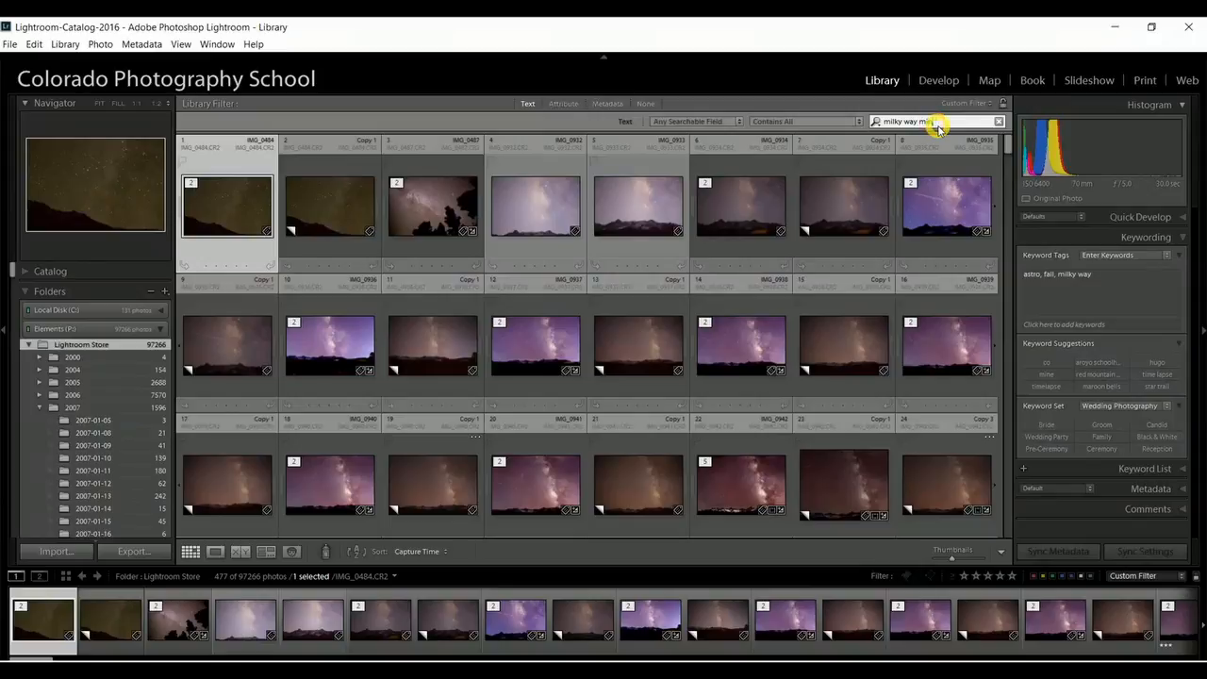
text(mine)
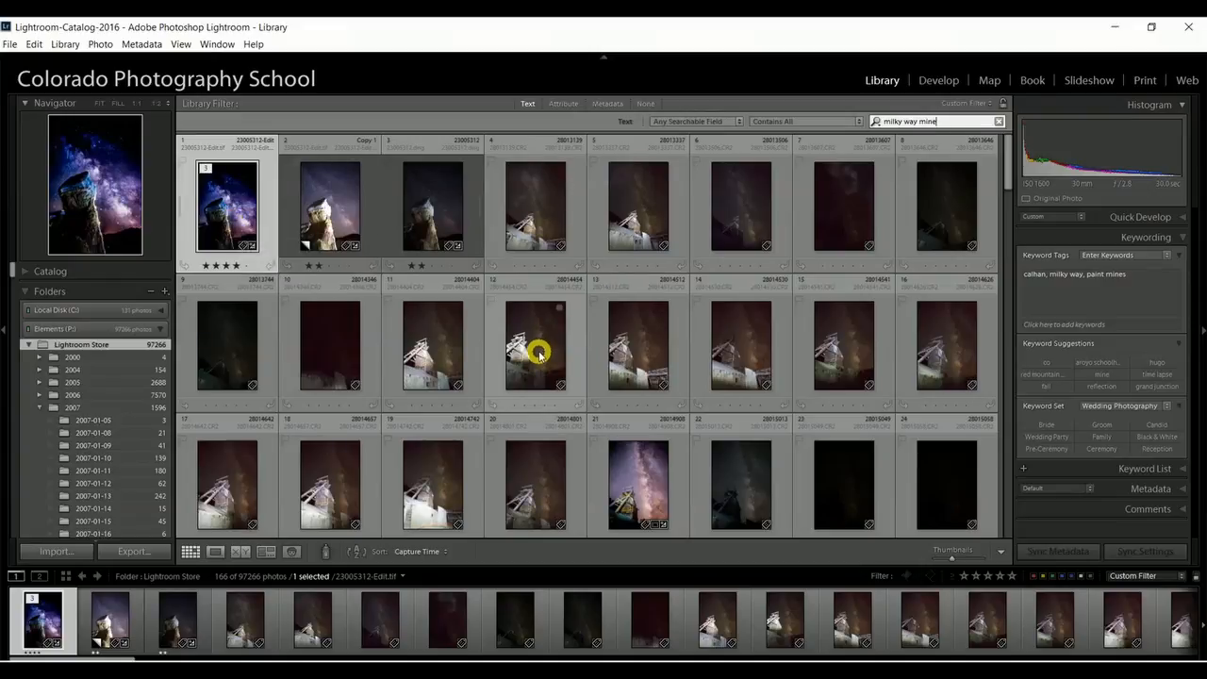
scroll(539, 354, down, 10)
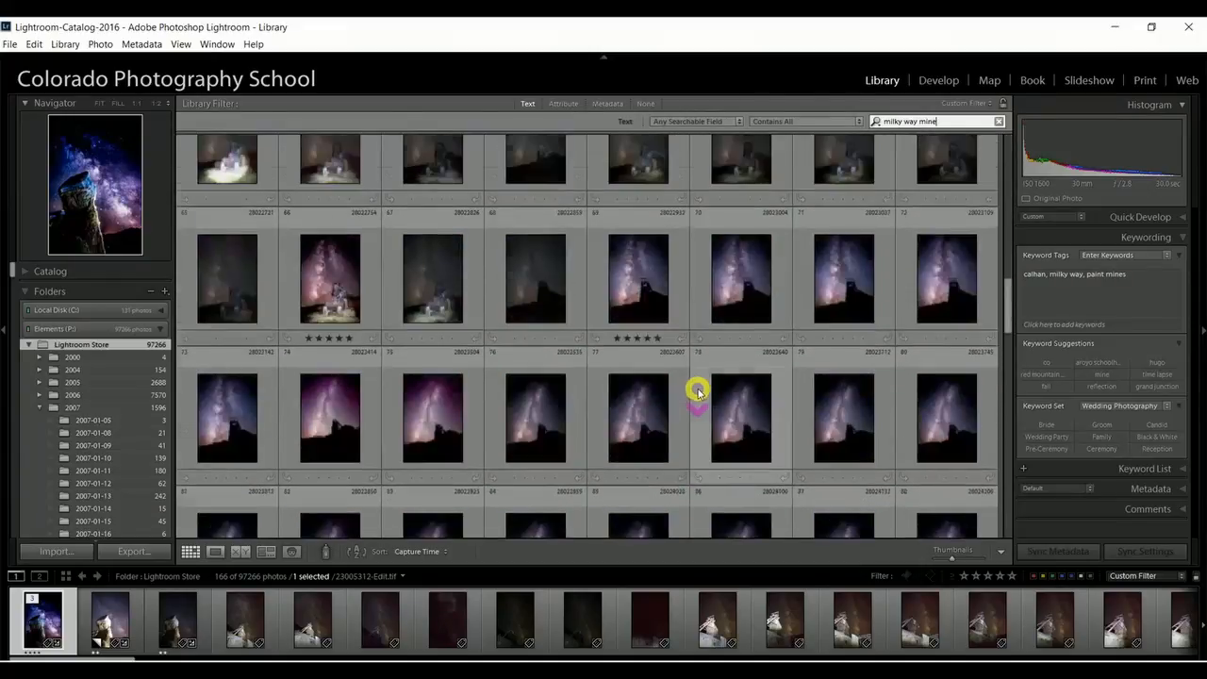
scroll(698, 392, up, 10)
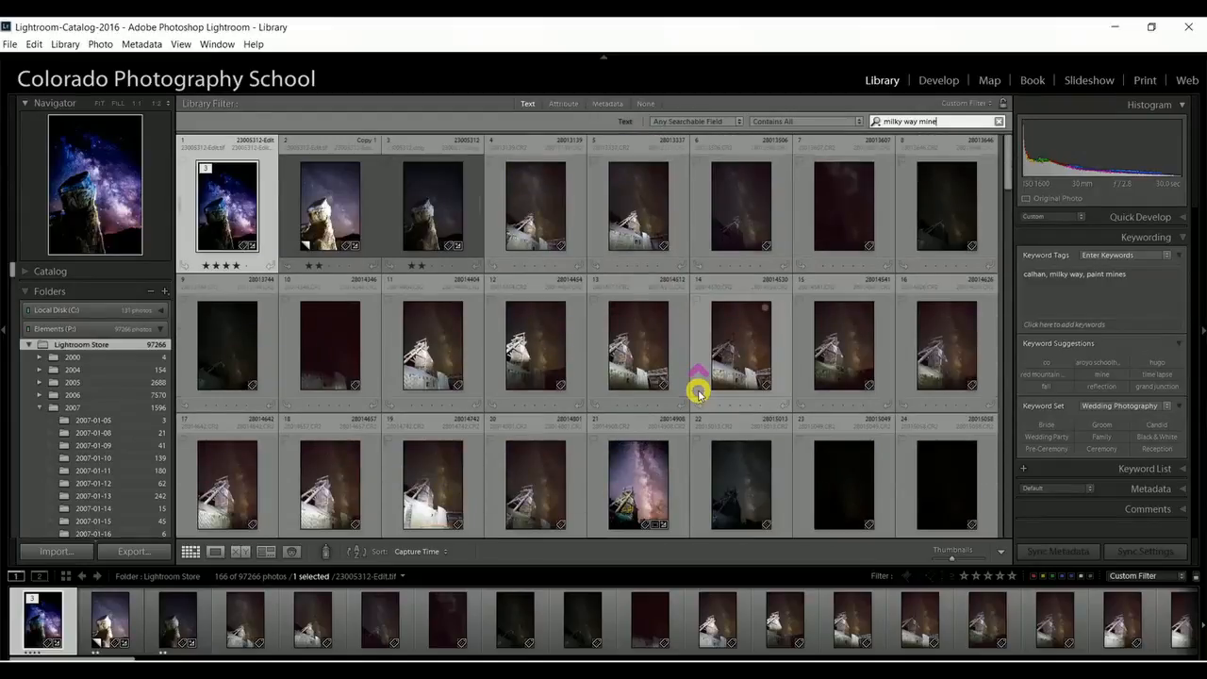
Limit the results to photos rated four stars or higher, and remove the rating filter again.
click(566, 104)
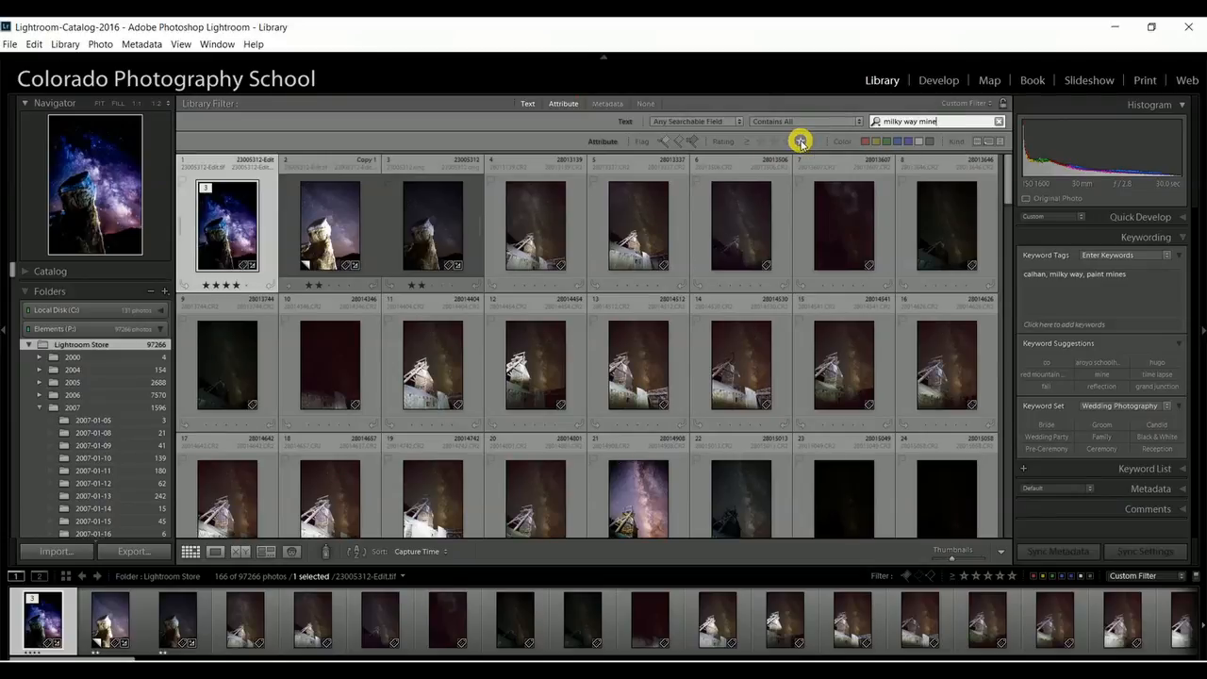
click(801, 141)
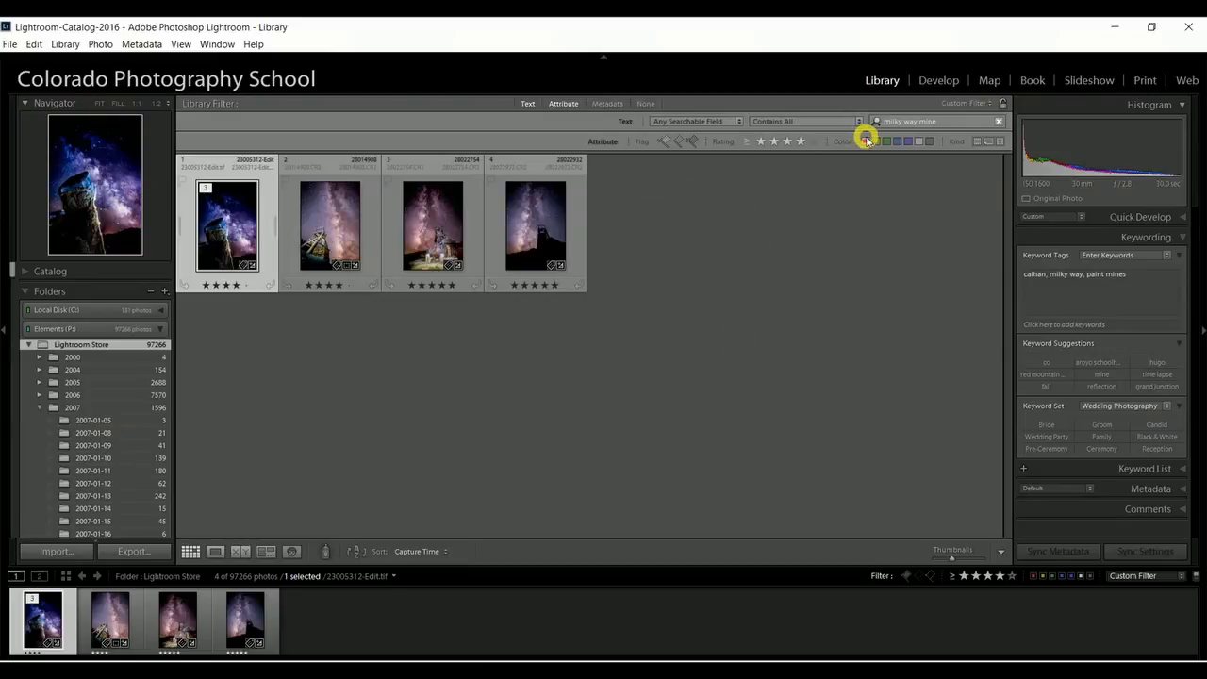
click(801, 144)
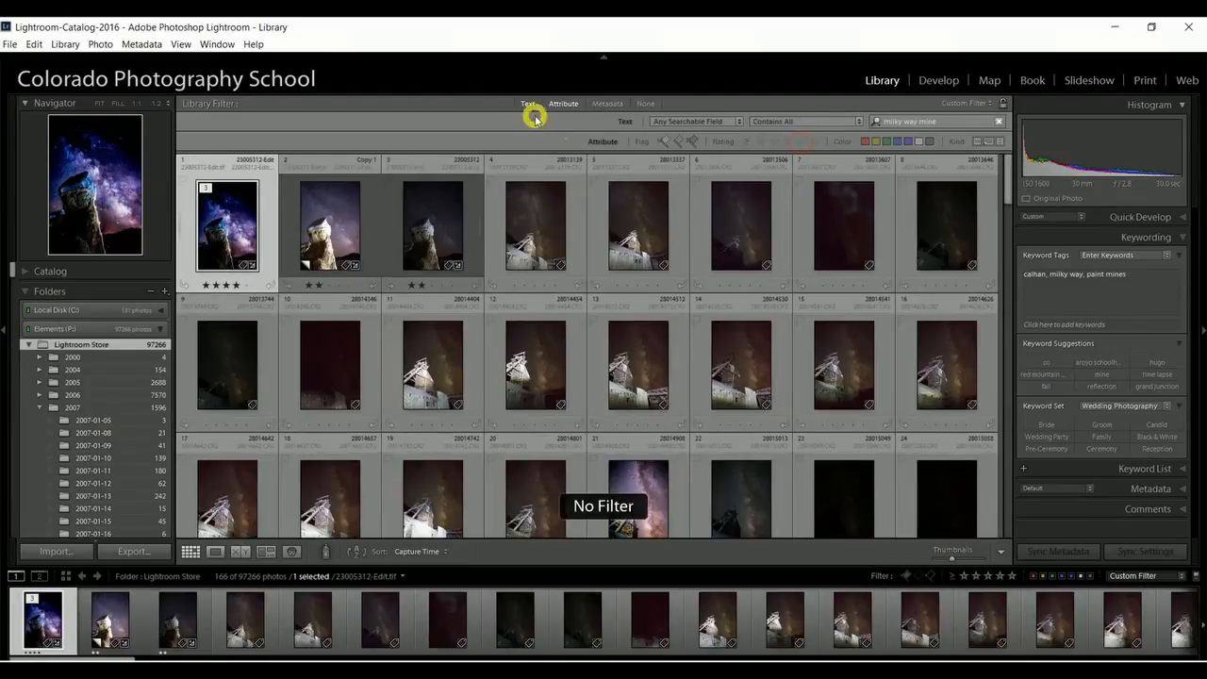
click(566, 103)
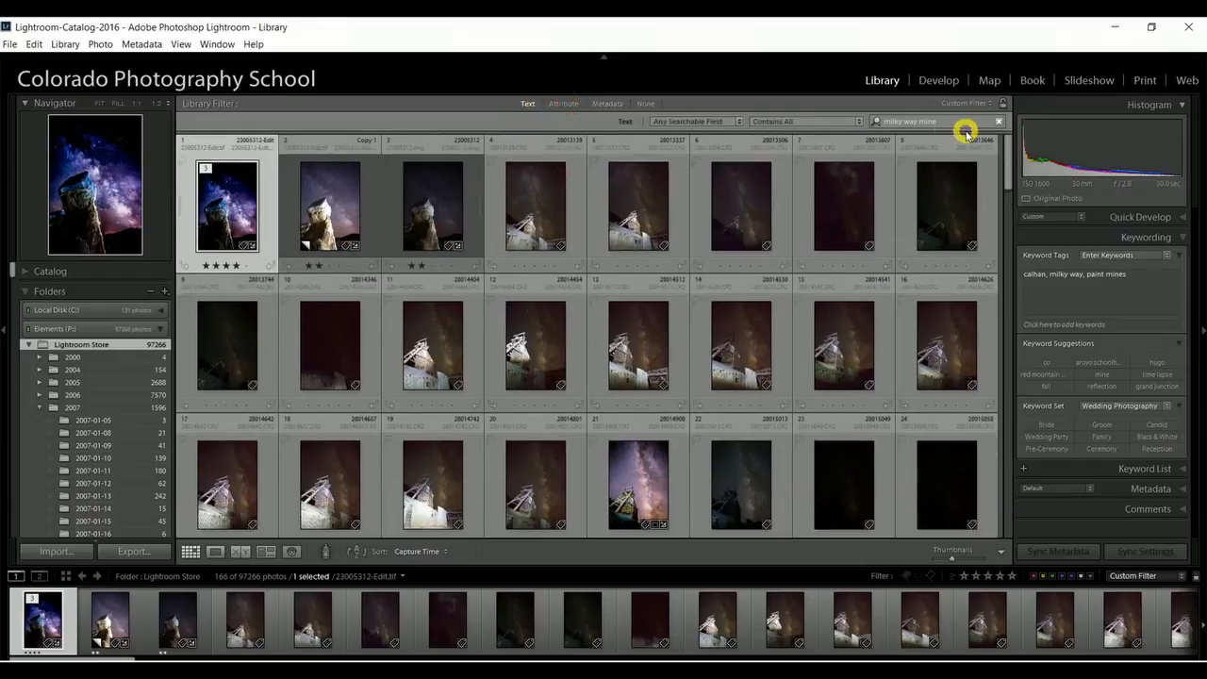
Replace the library text search with "hugo" and browse the matching photos.
click(1000, 123)
click(930, 121)
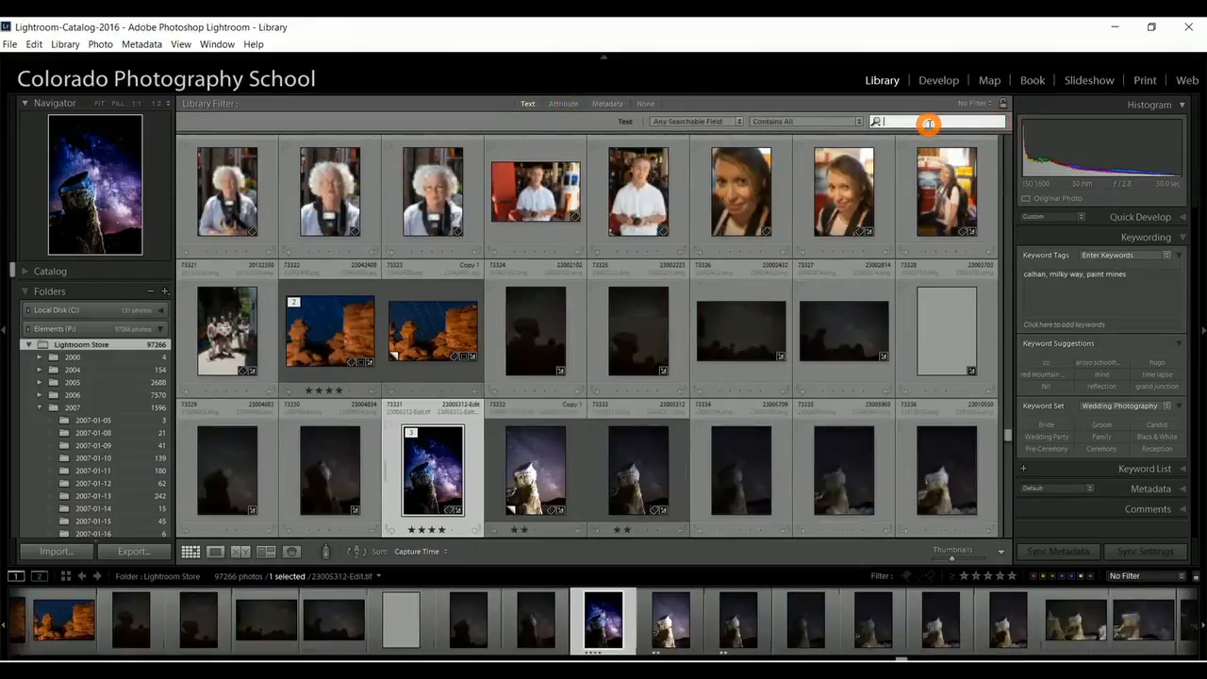
text(hugo)
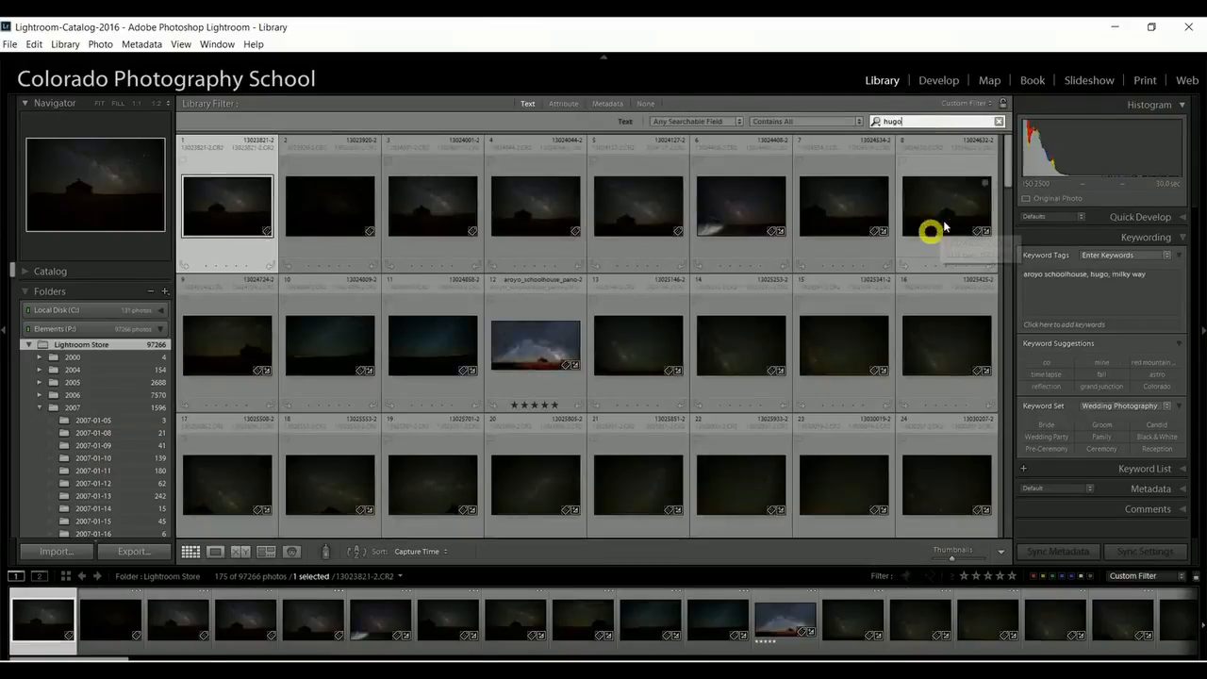
scroll(431, 334, down, 10)
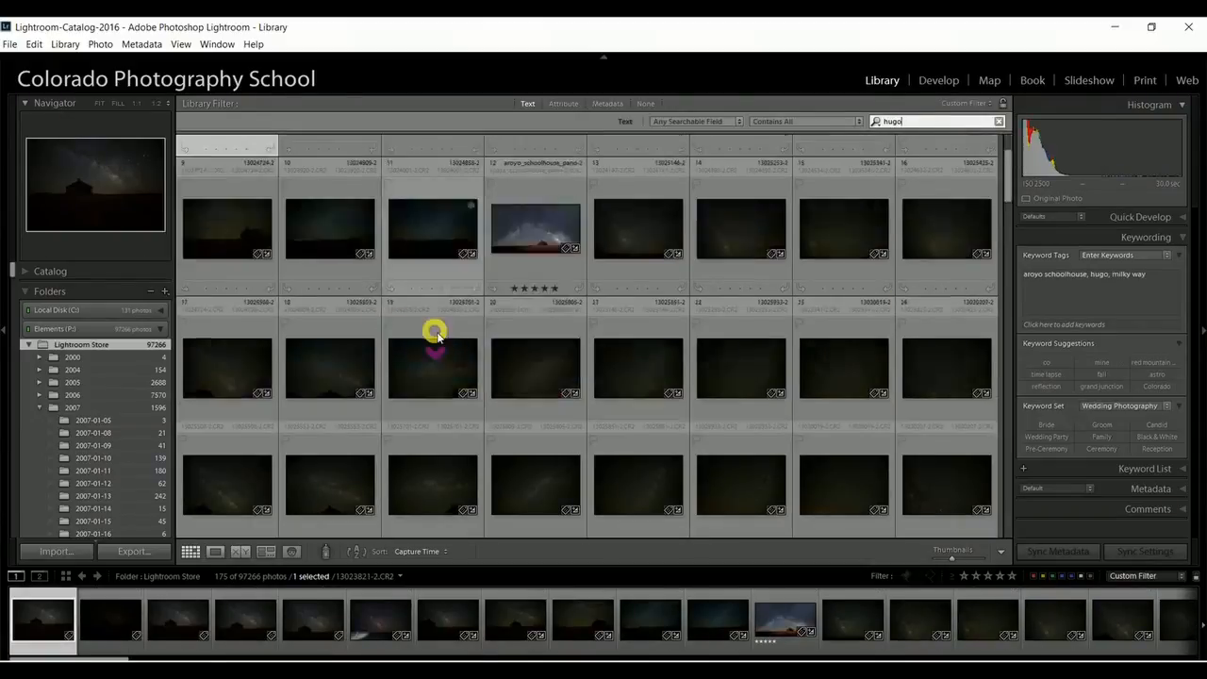
scroll(719, 393, up, 10)
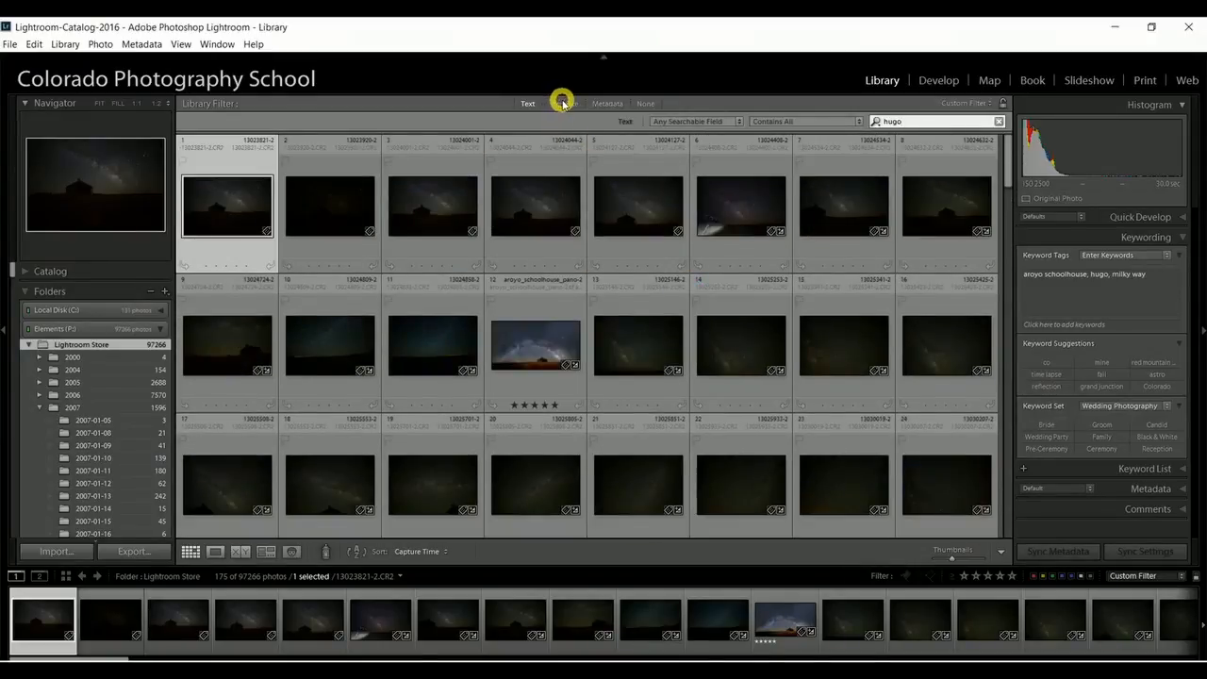
Restrict the results to flagged photos and open the Milky Way photo 13044747-2.CR2 in a large single view.
click(565, 104)
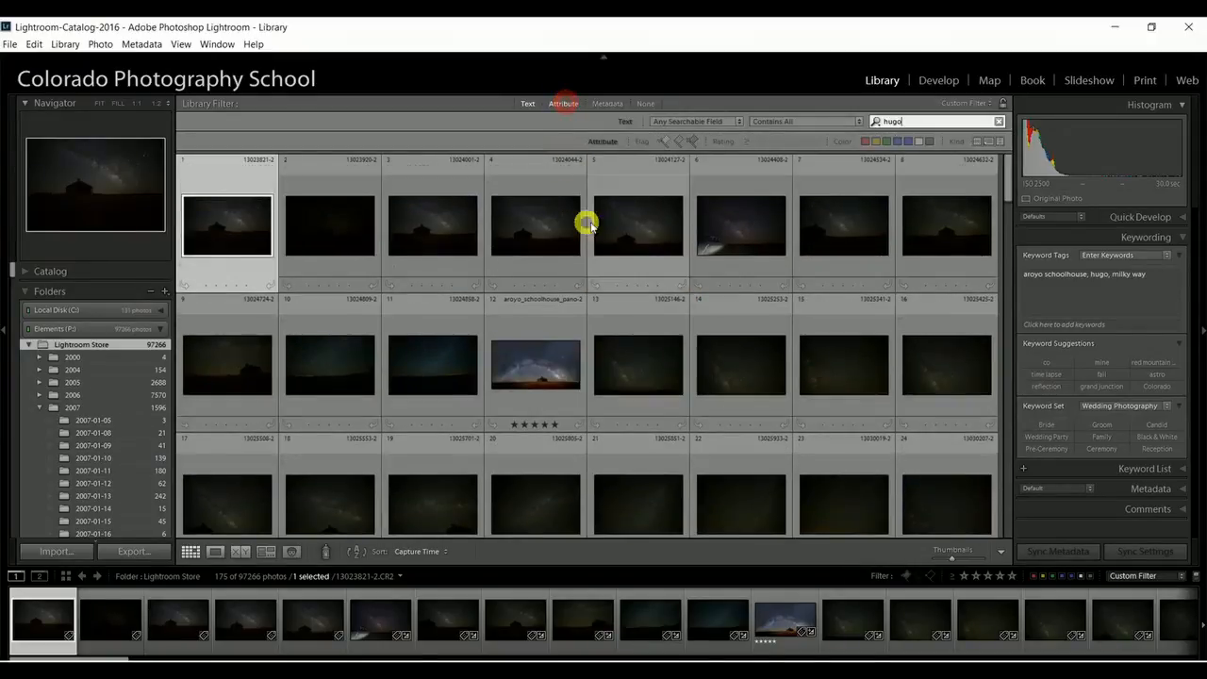
click(667, 142)
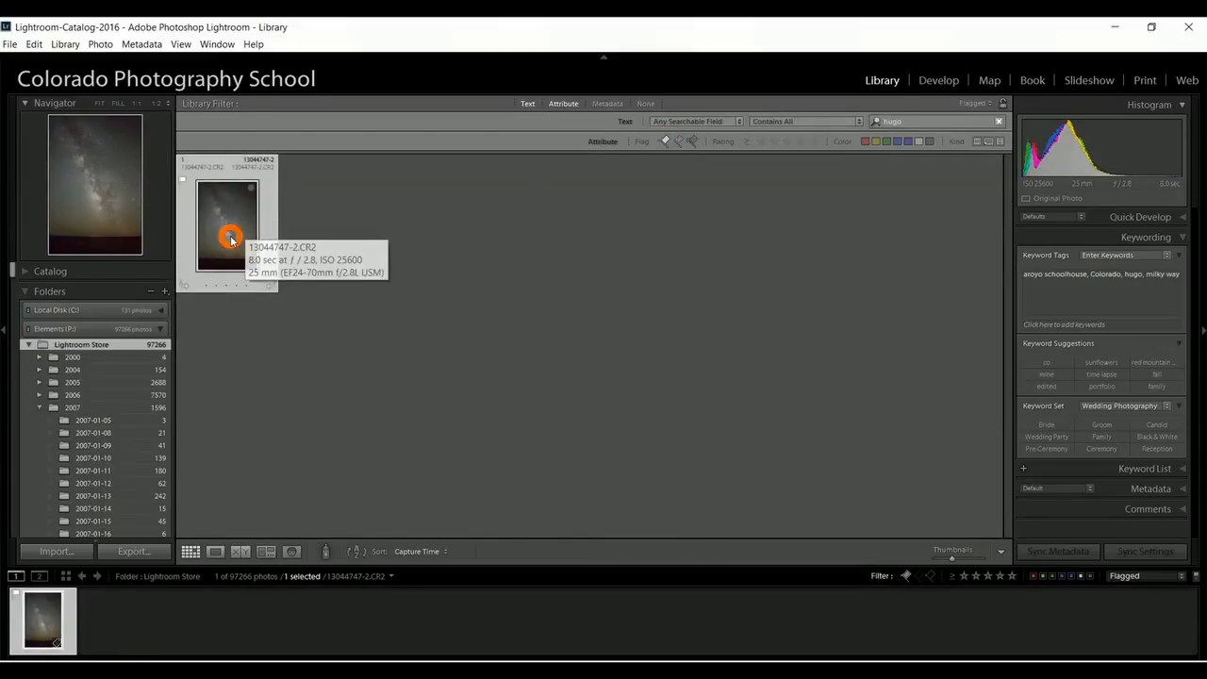
double_click(229, 236)
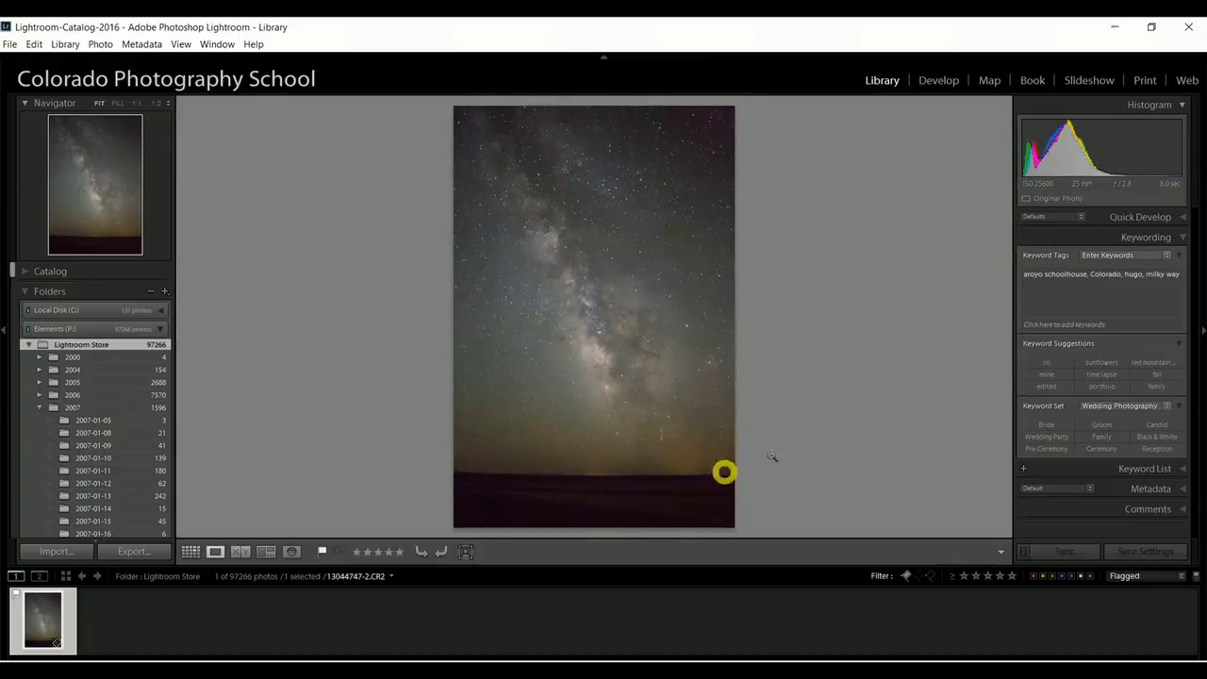
Develop the Milky Way photo with Blacks at -74, Whites at +48, Highlights at -71 and Shadows at +98.
click(943, 80)
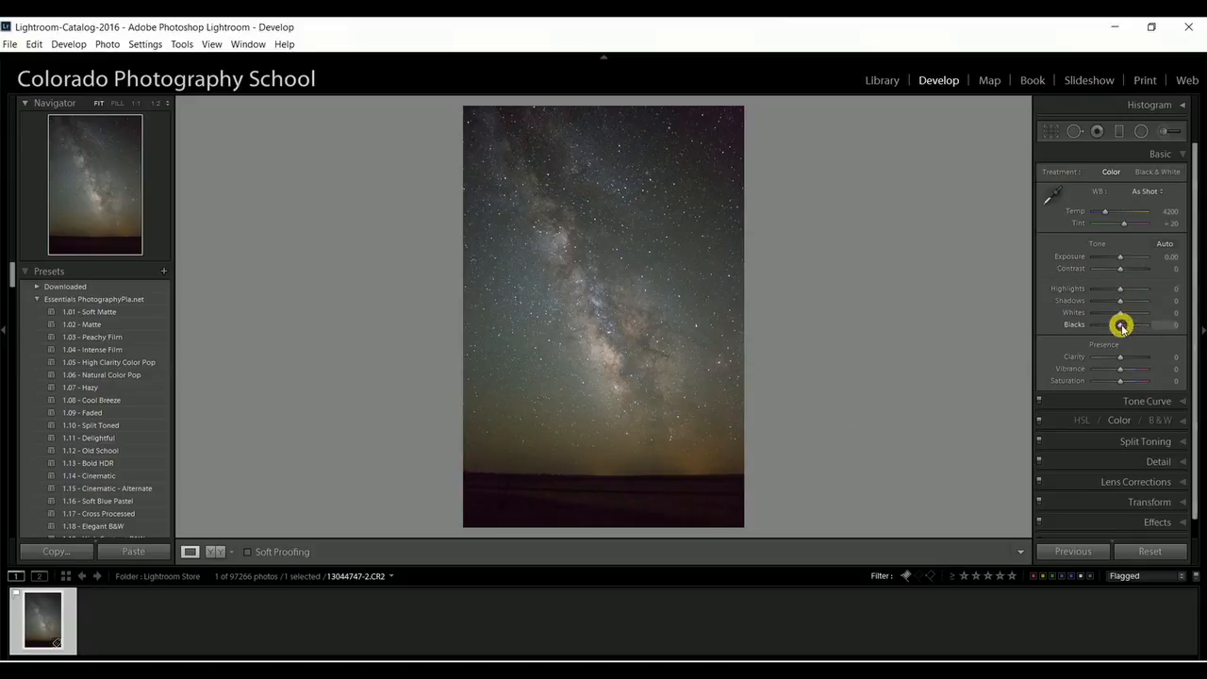
drag(1119, 325, 1106, 289)
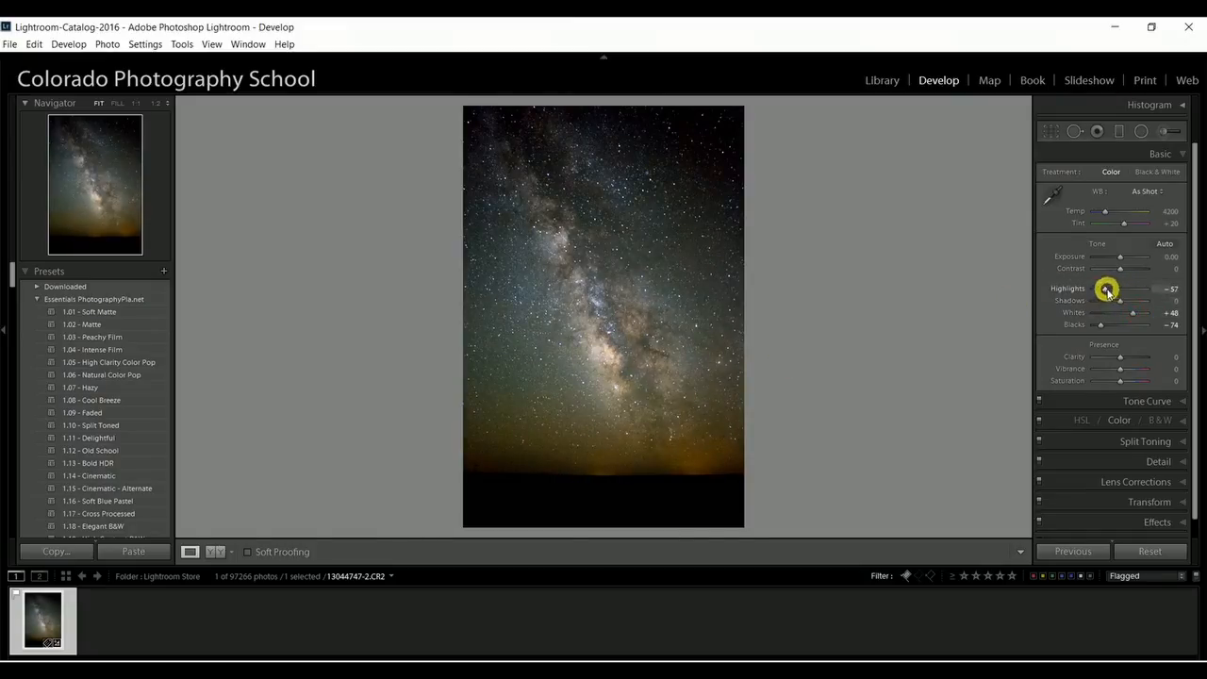
drag(1107, 291, 1104, 292)
drag(1118, 300, 1147, 299)
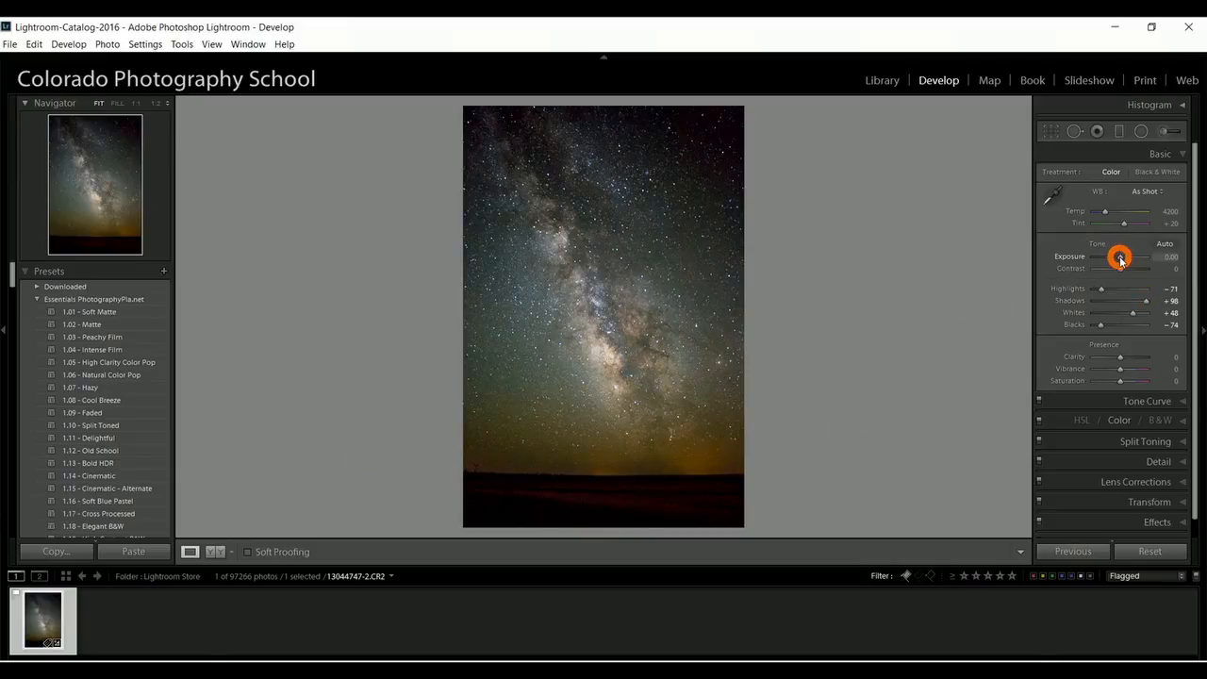
Set Exposure to +0.36, Contrast to +90, Tint to +32 and Clarity to +45, comparing before and after side by side.
drag(1119, 260, 1143, 268)
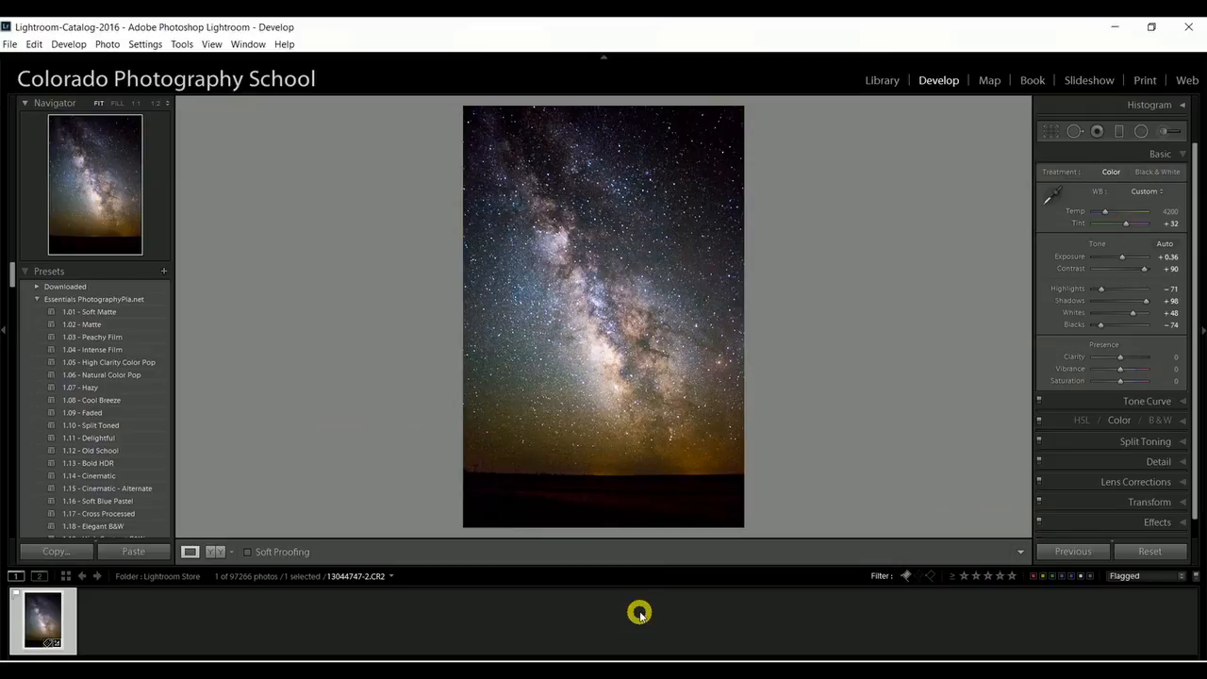
key(y)
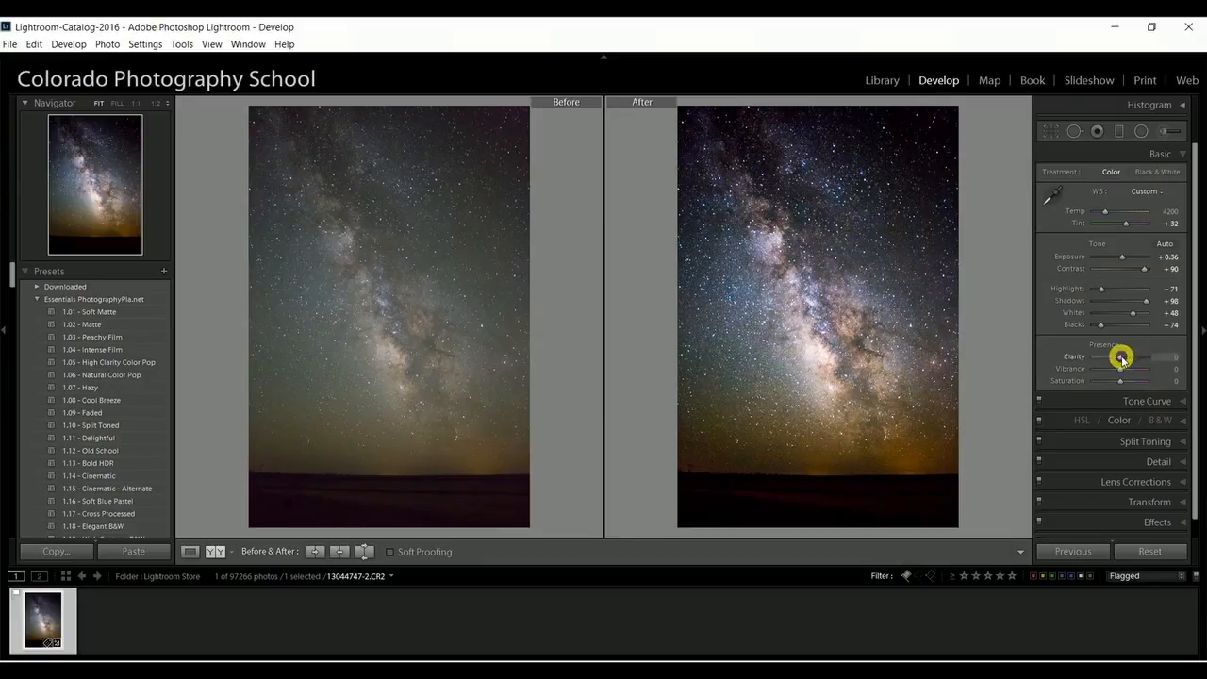
drag(1122, 358, 1133, 358)
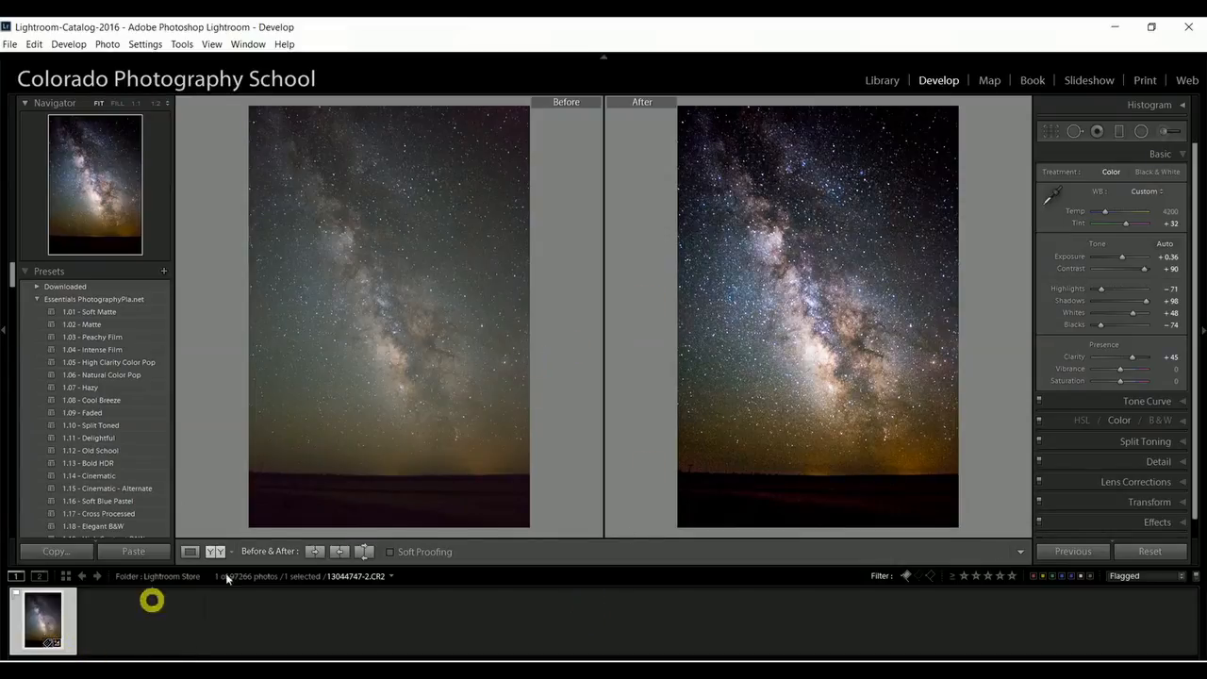
Return to the library grid and remove the flag filter to show all the "hugo" photos around the edited one.
click(885, 82)
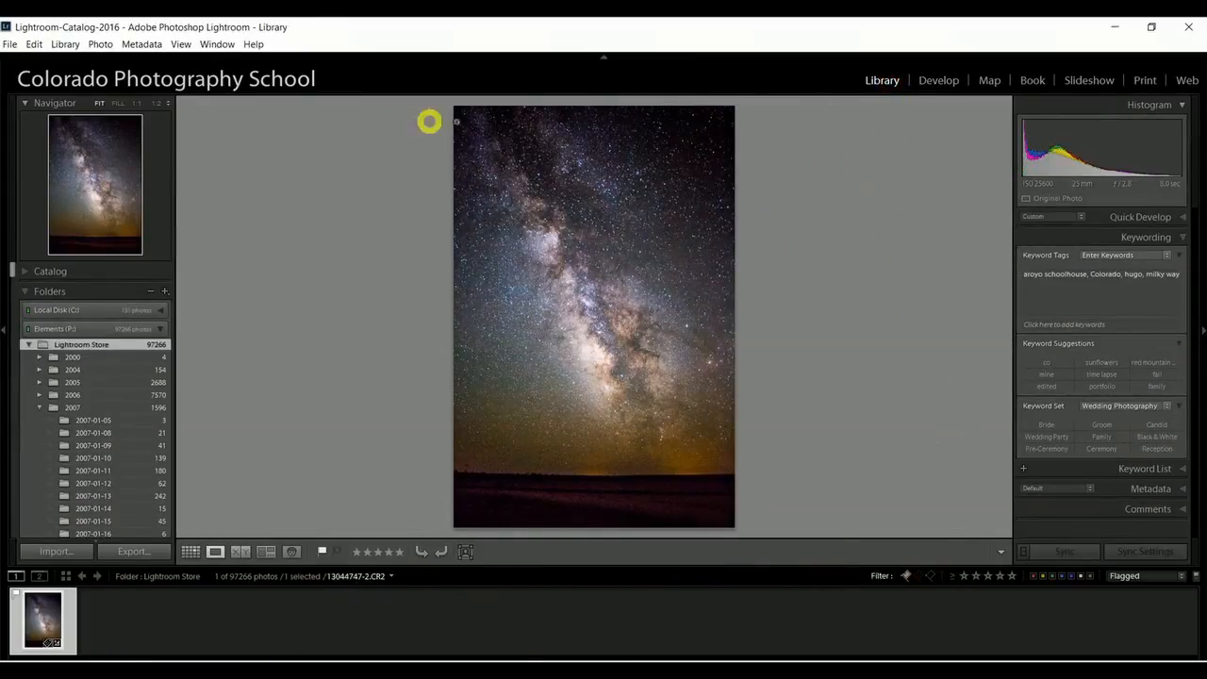
click(191, 551)
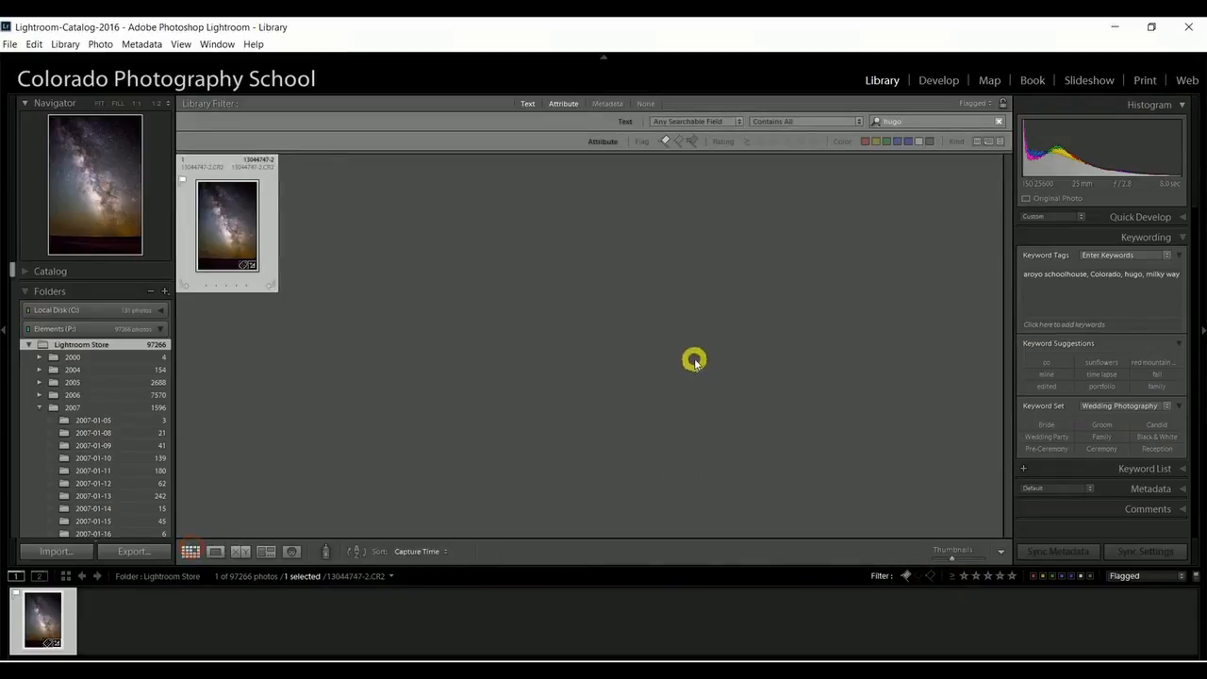
click(662, 139)
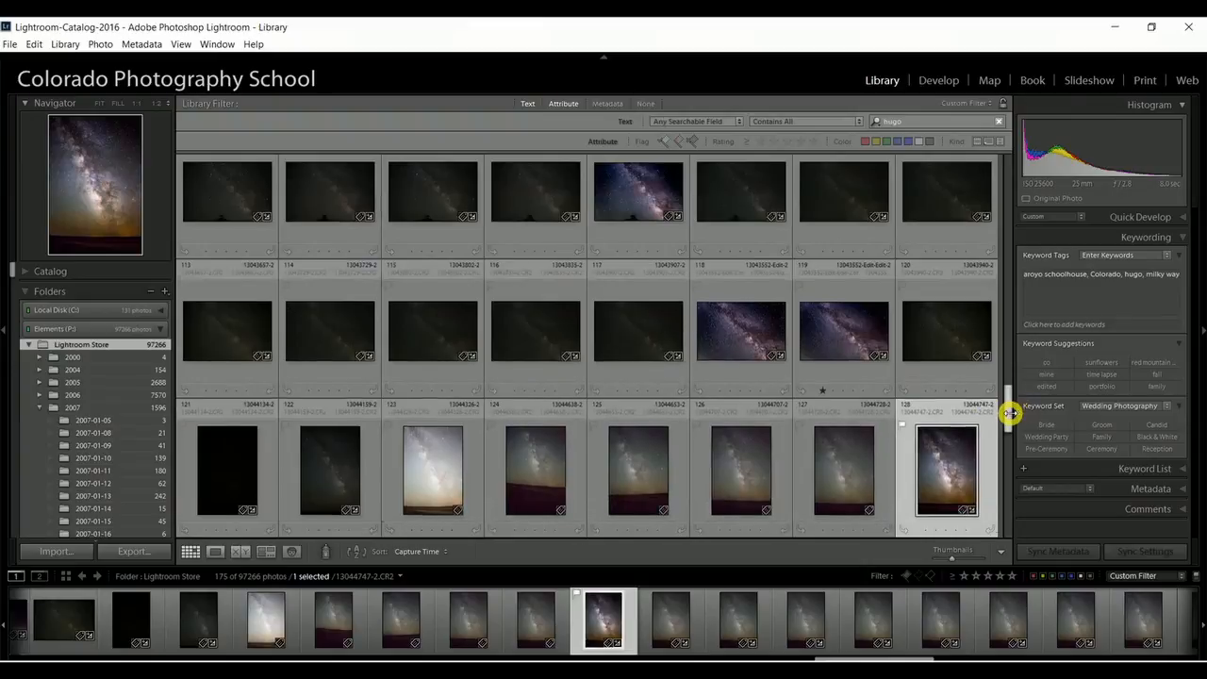
drag(1011, 412, 1005, 451)
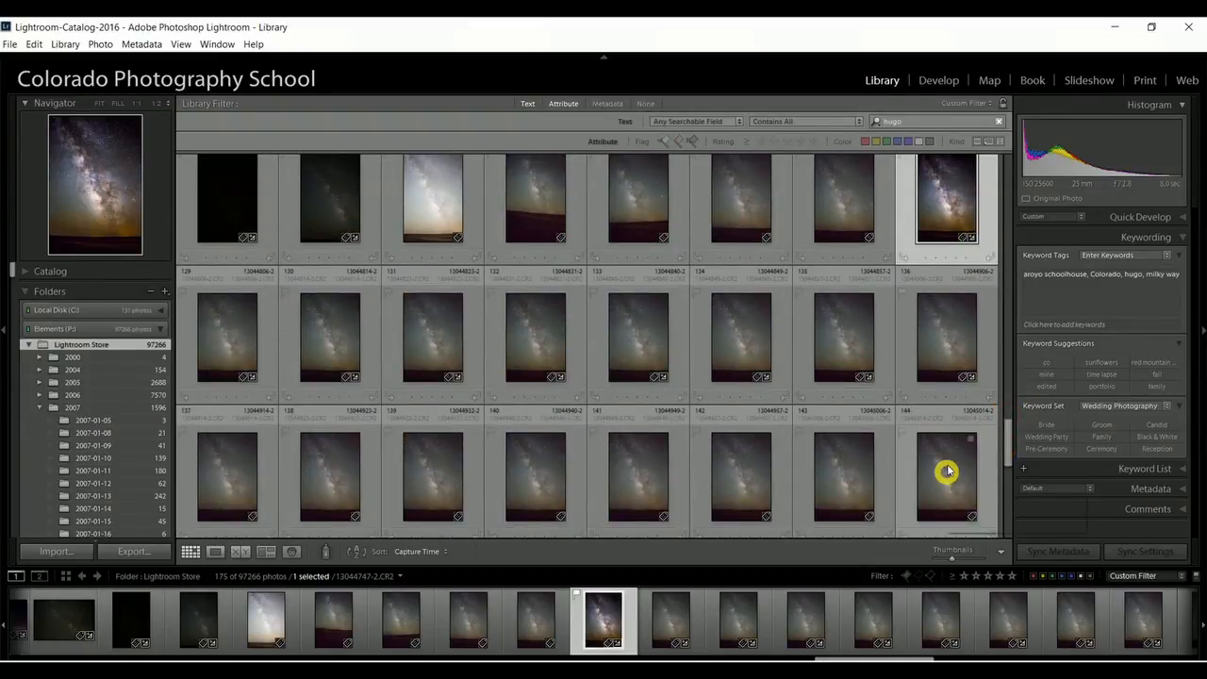
Synchronize all develop settings from the edited Milky Way photo 13044747-2.CR2 to the five photos that follow it.
click(946, 81)
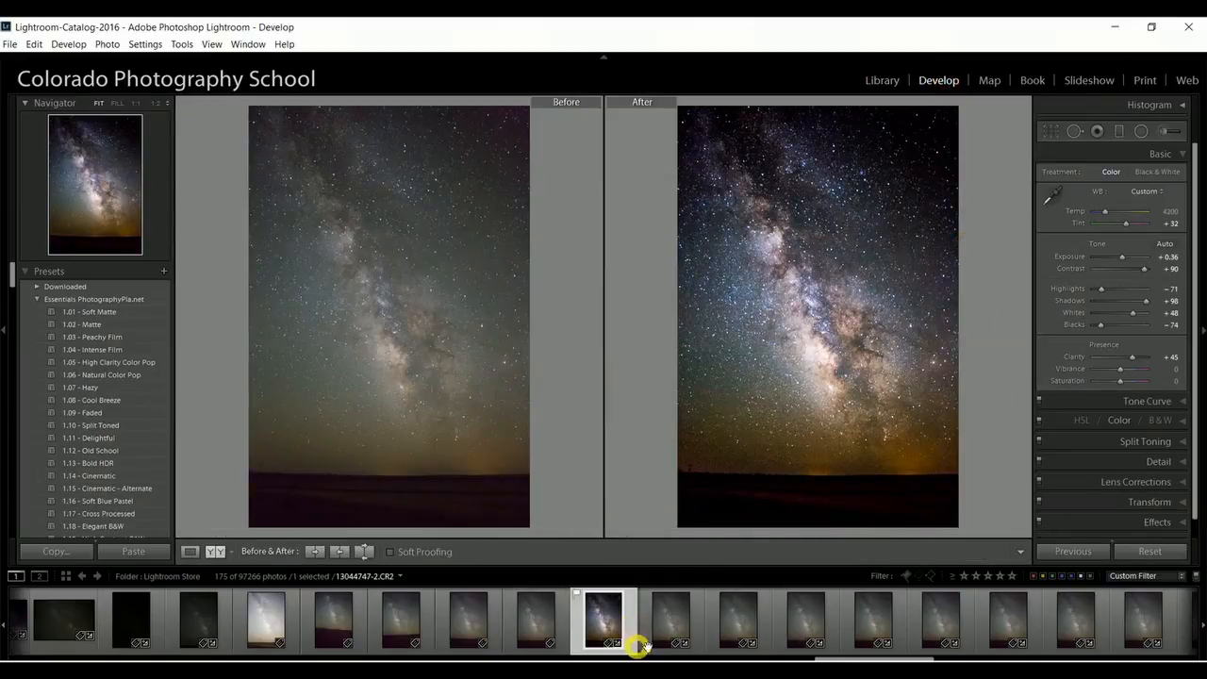
shift+click(940, 625)
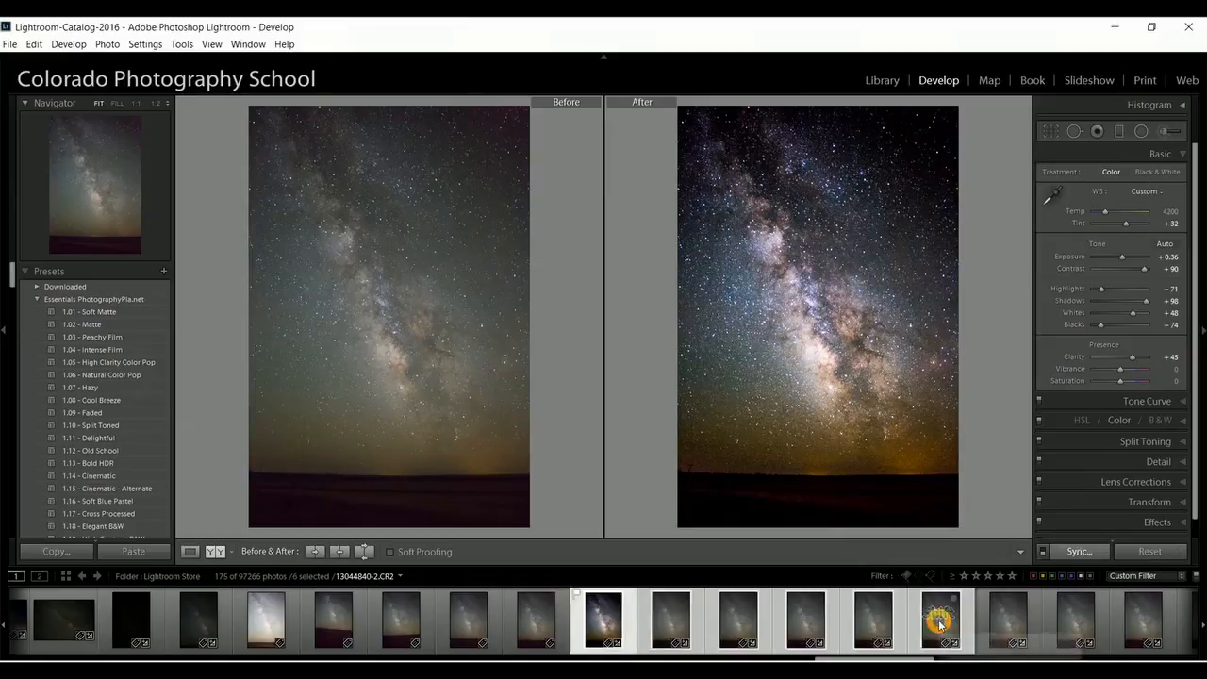
click(1081, 551)
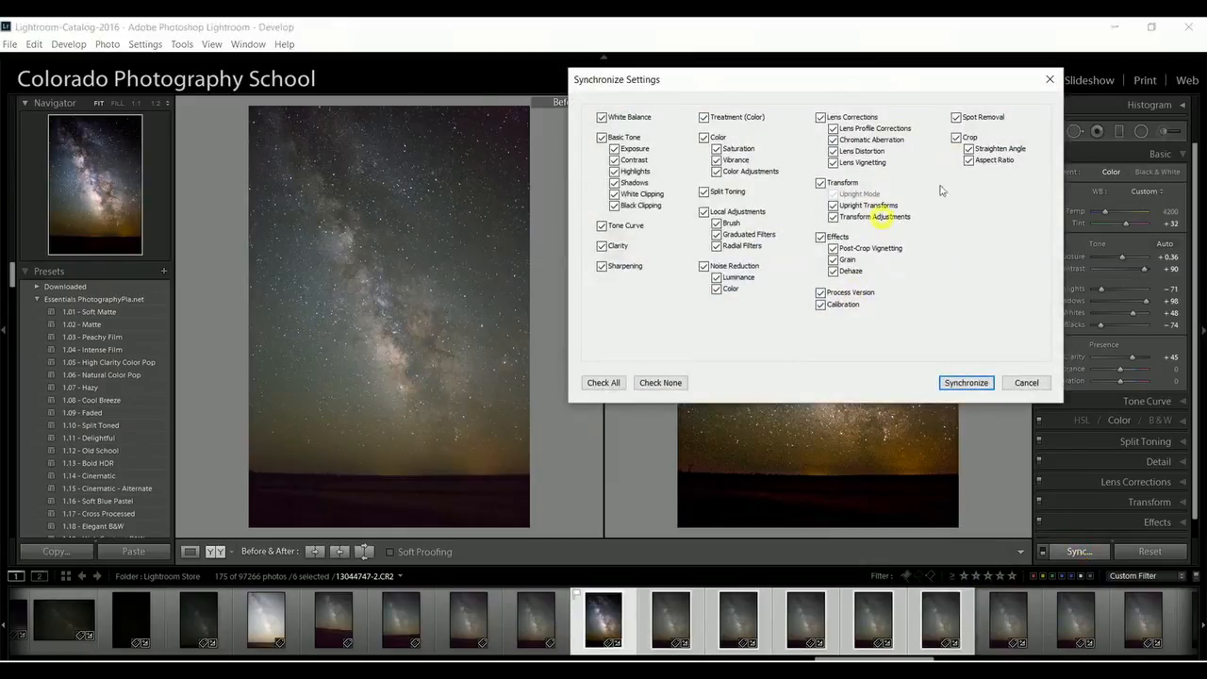
click(966, 382)
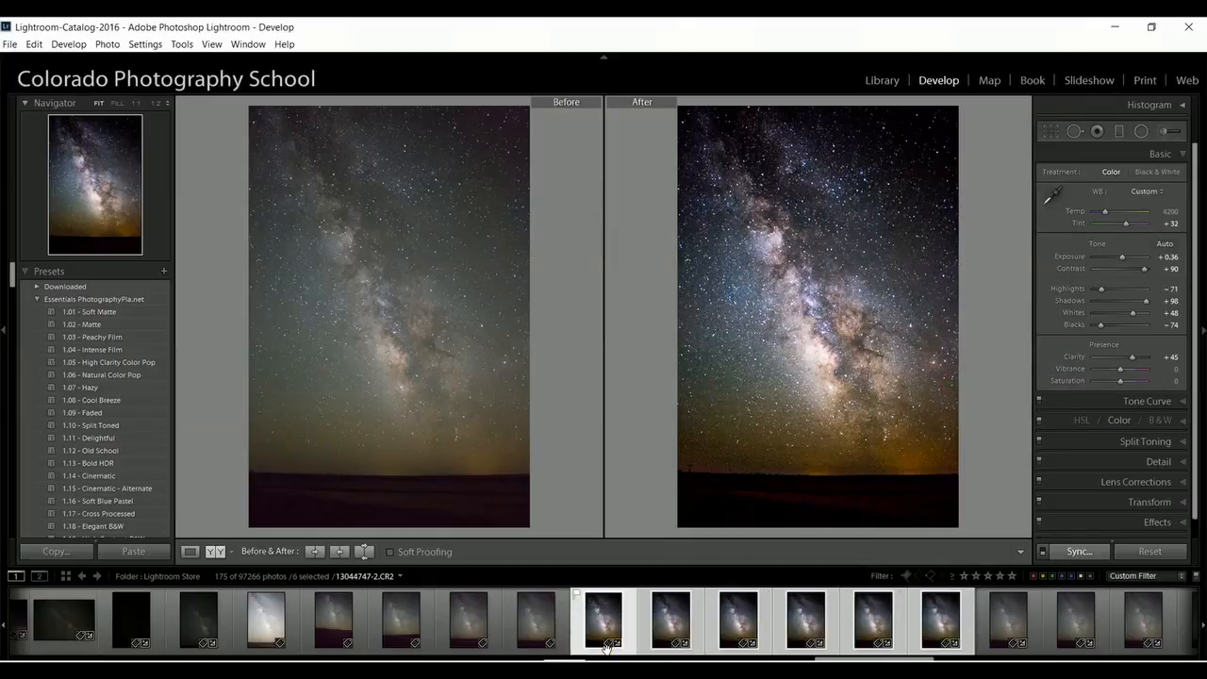
Check each synchronized Milky Way photo in the before and after comparison, up to the last one in the series.
click(667, 626)
click(744, 628)
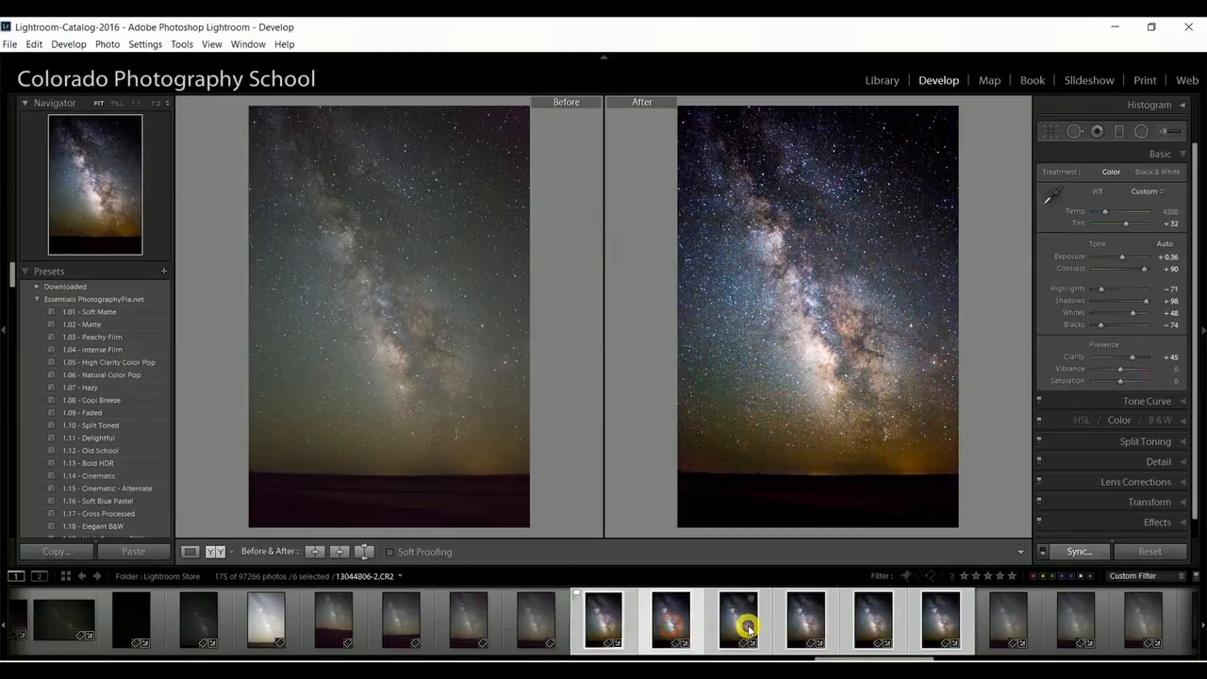
click(805, 626)
click(881, 623)
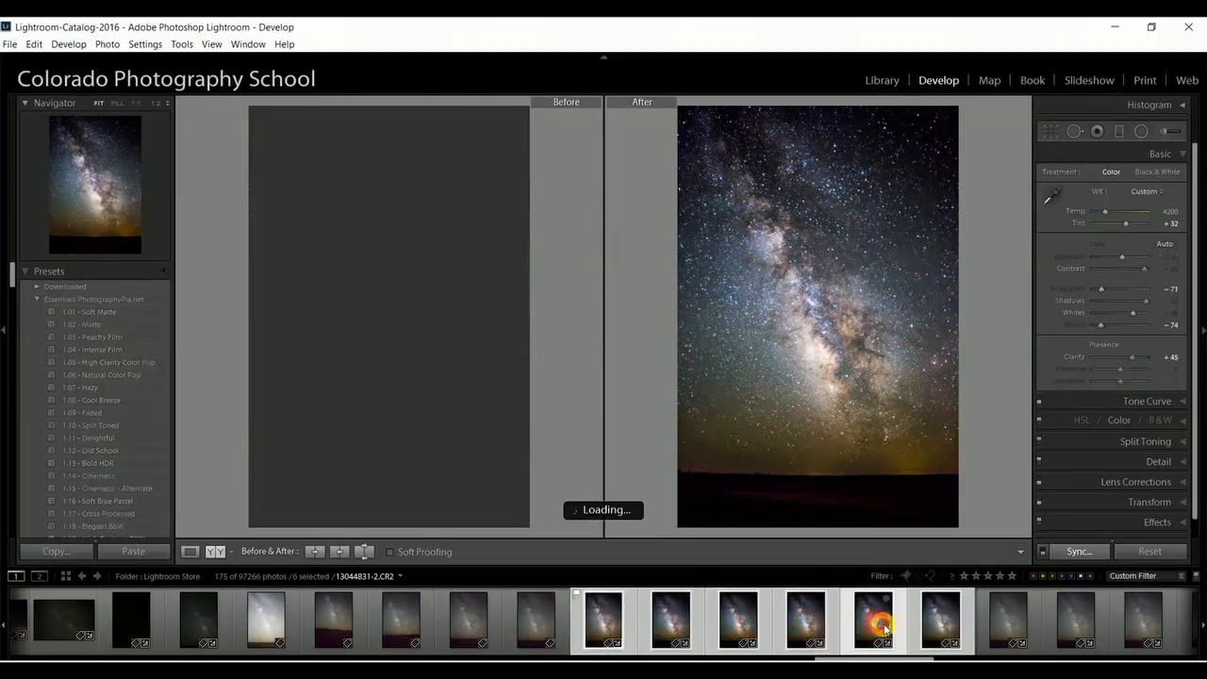
scroll(935, 626, down, 1)
click(935, 625)
click(736, 625)
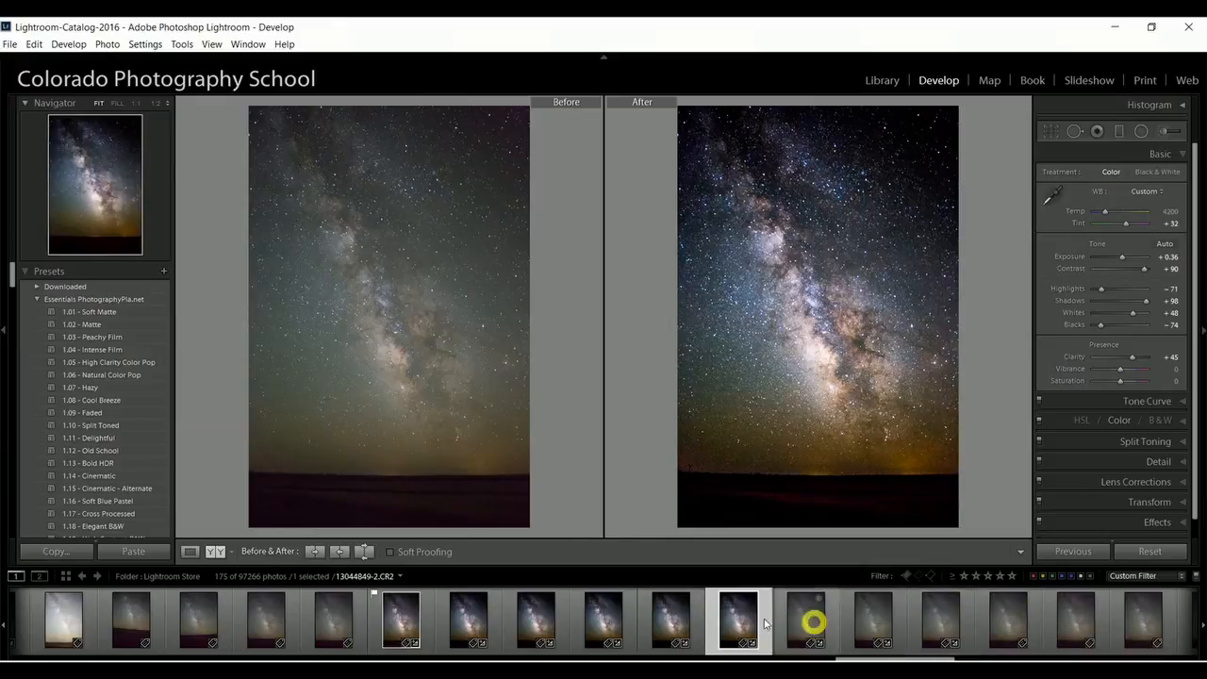
Select the six developed Milky Way photos together and export them with the user preset "web CPS SA, no rename".
shift+click(431, 614)
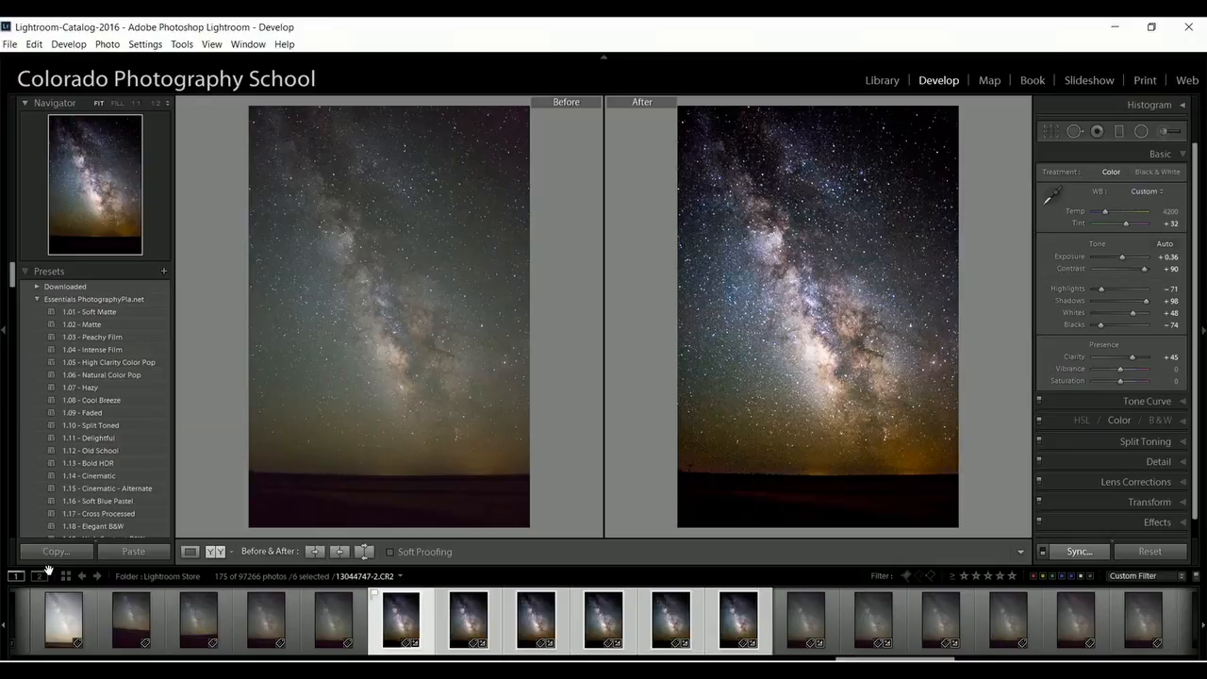
right_click(461, 614)
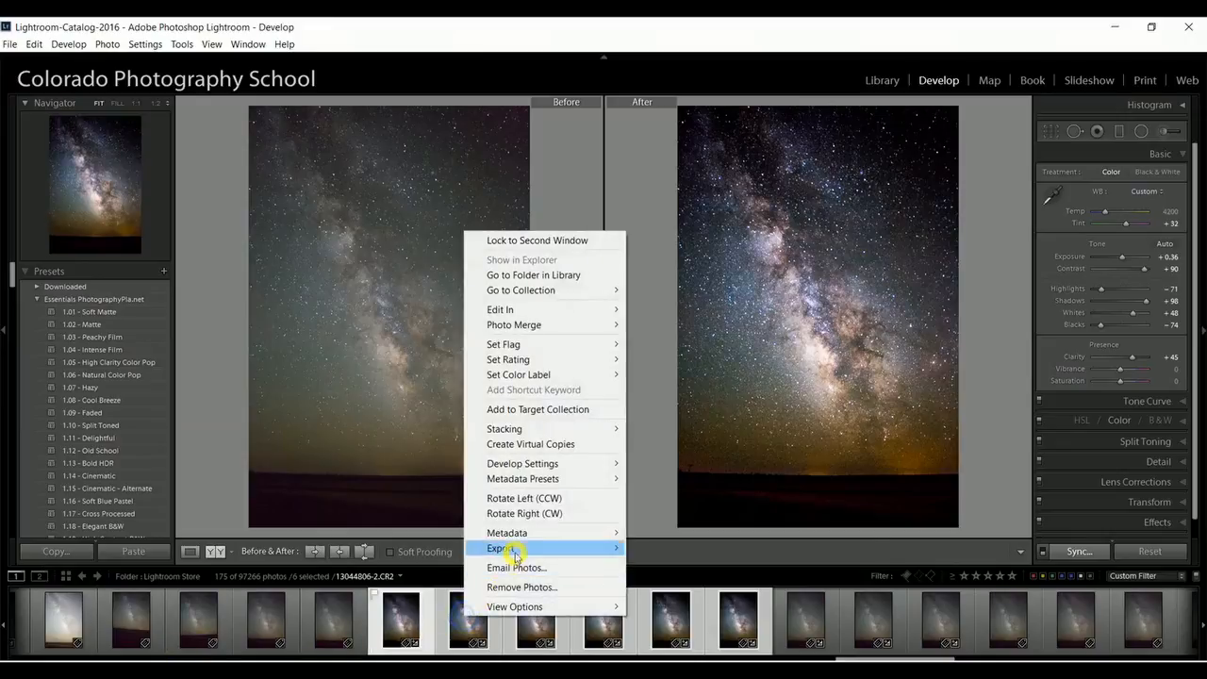
mouse_move(518, 555)
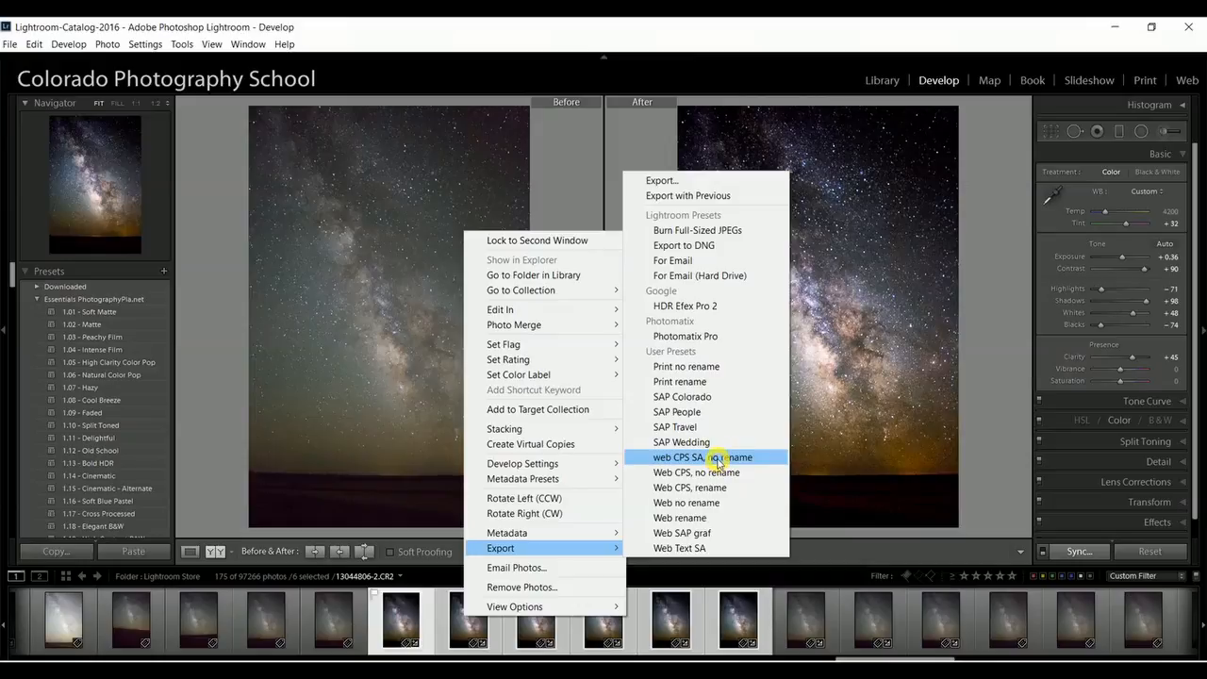
click(717, 461)
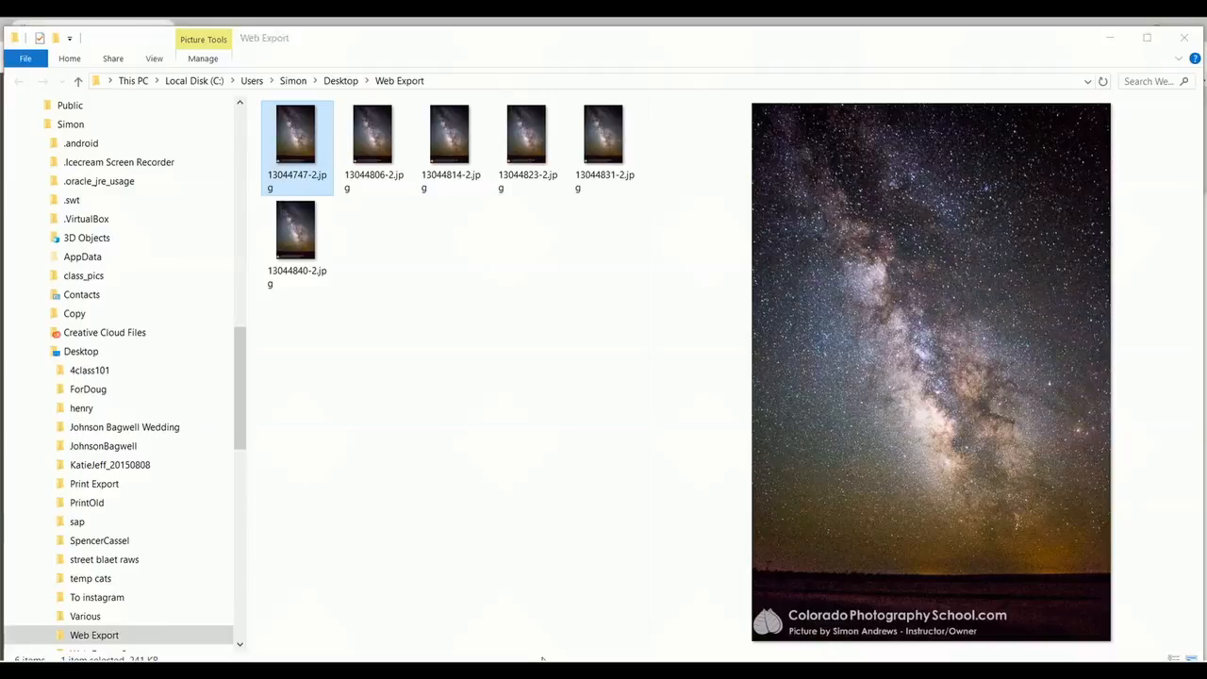
Switch to the web browser, look through the school's January / February 2017 lesson calendar, and open the website's contact page.
click(377, 670)
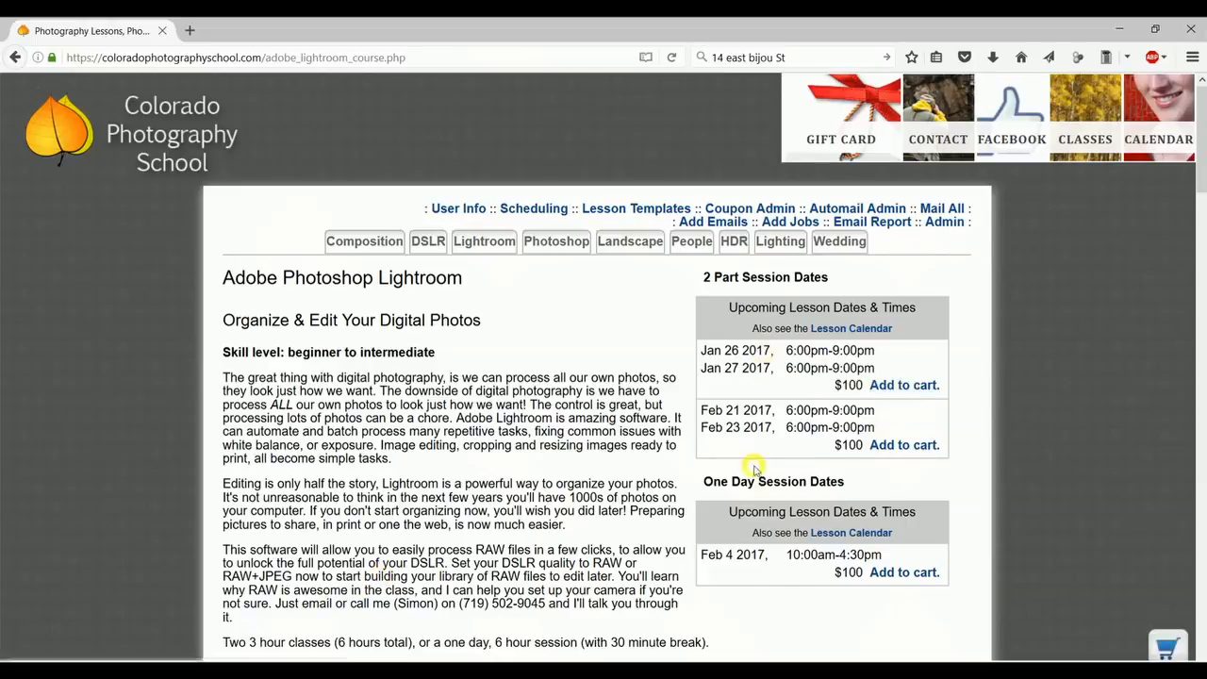
click(1152, 137)
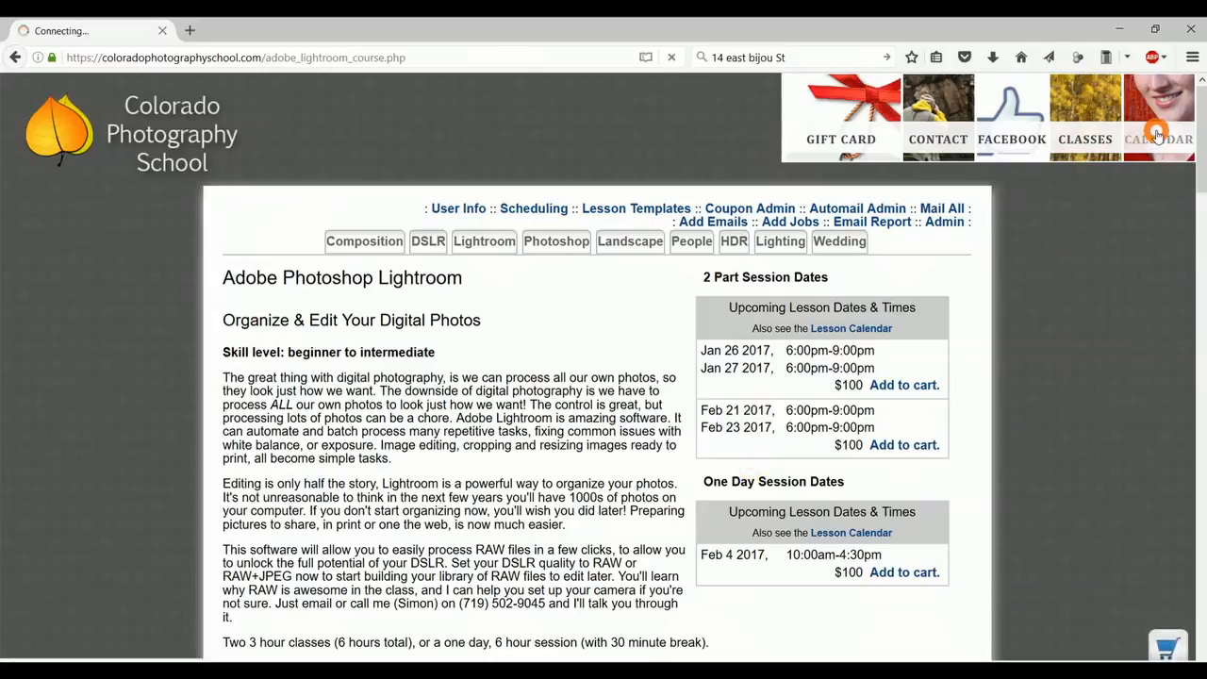
scroll(634, 531, down, 6)
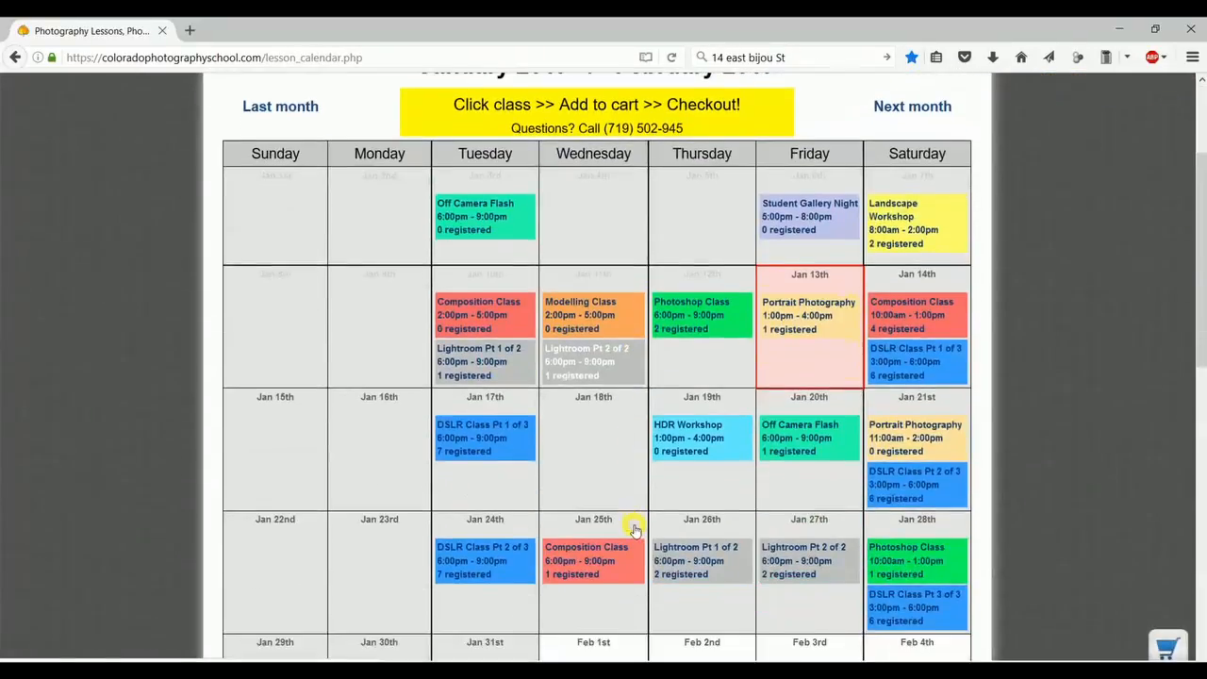
scroll(634, 530, down, 2)
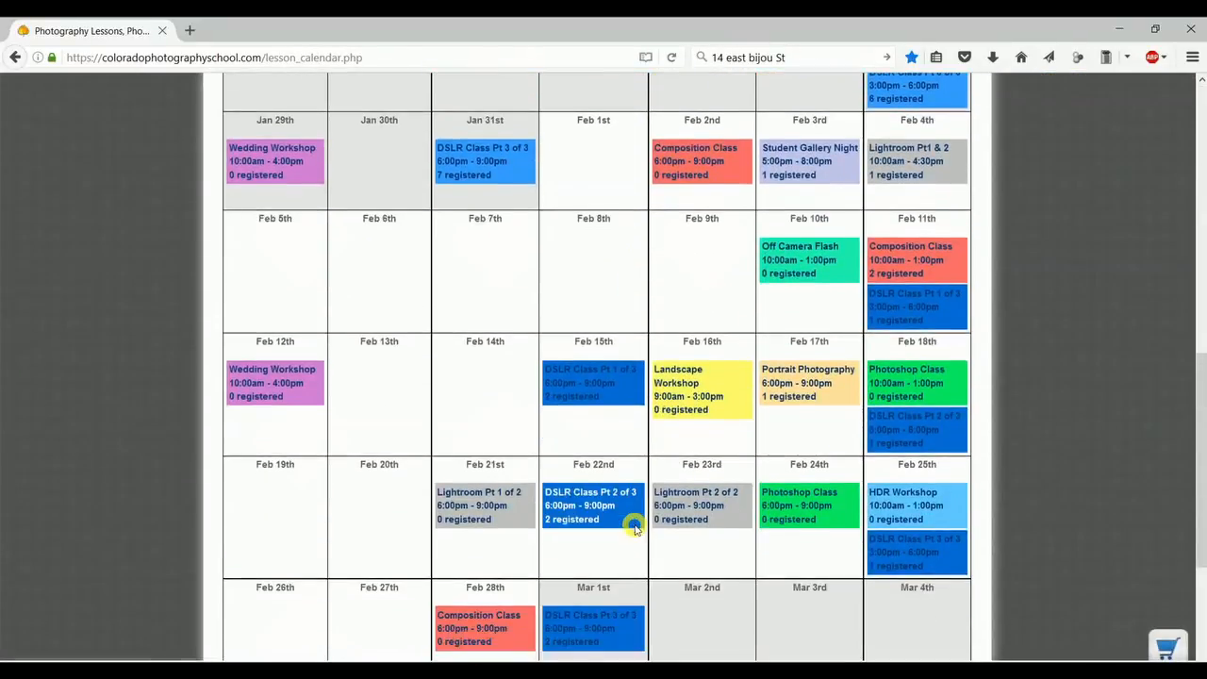
scroll(634, 530, up, 3)
scroll(634, 530, up, 6)
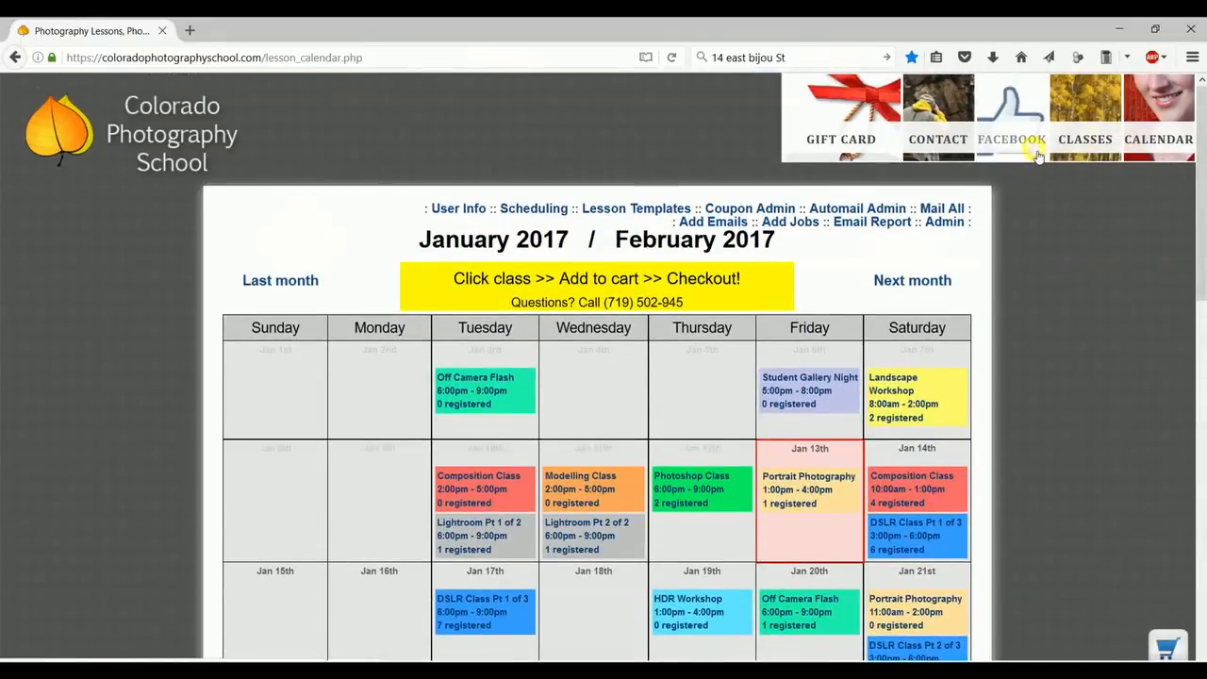
click(953, 135)
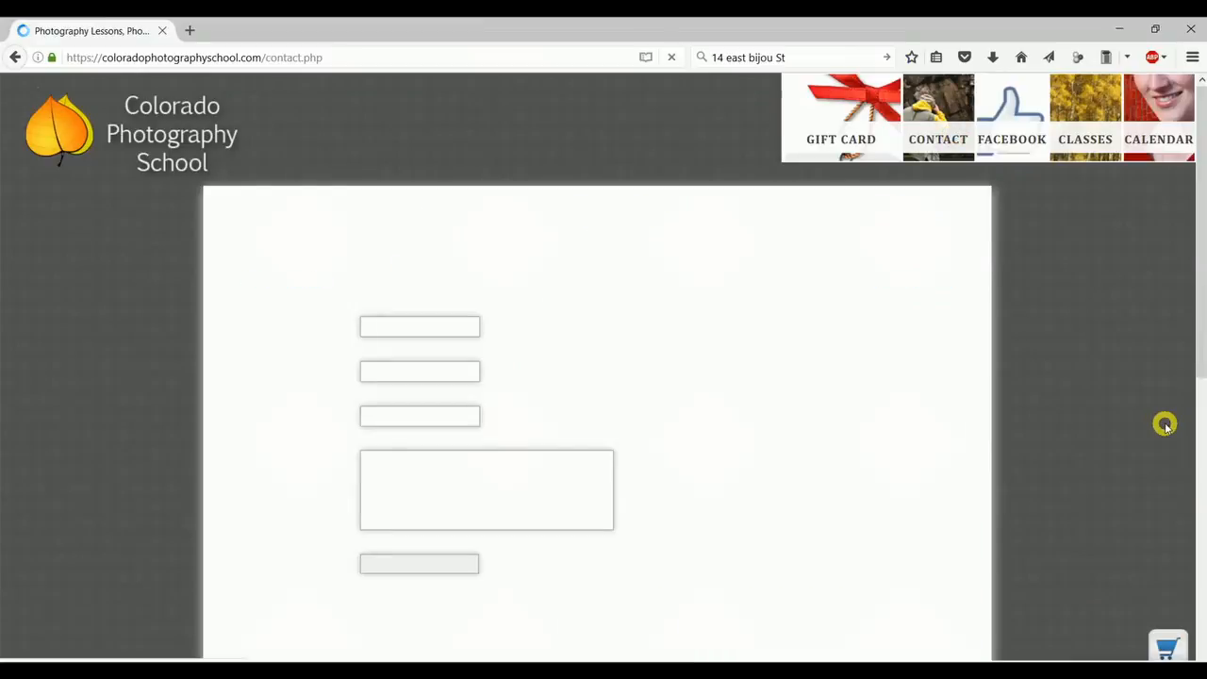